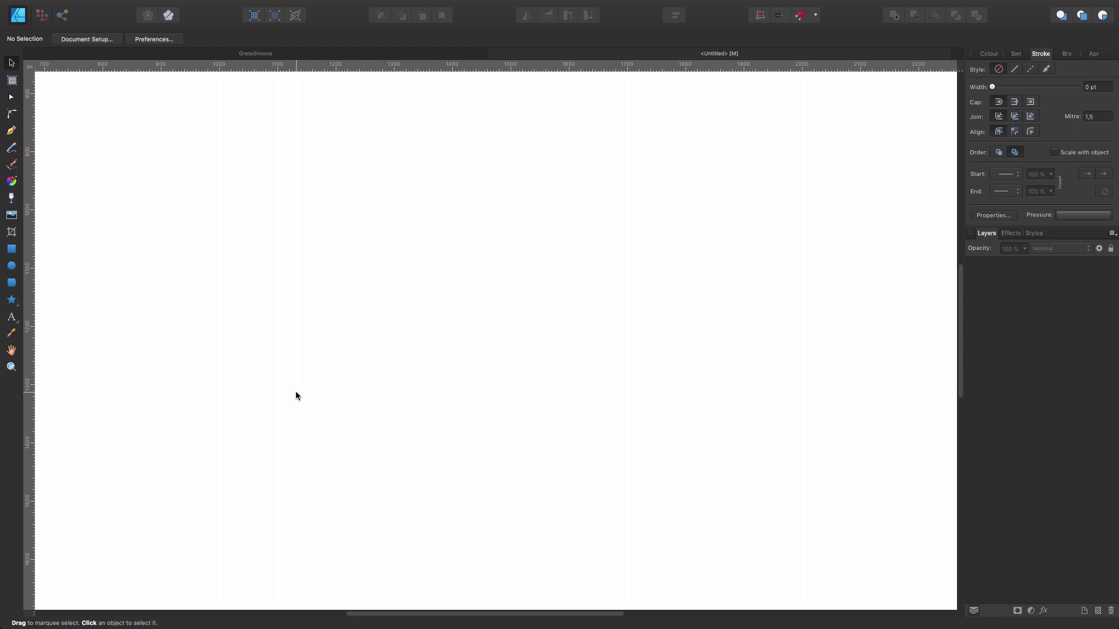
Show the Assets panel from View > Studio and move it onto the canvas
click(260, 7)
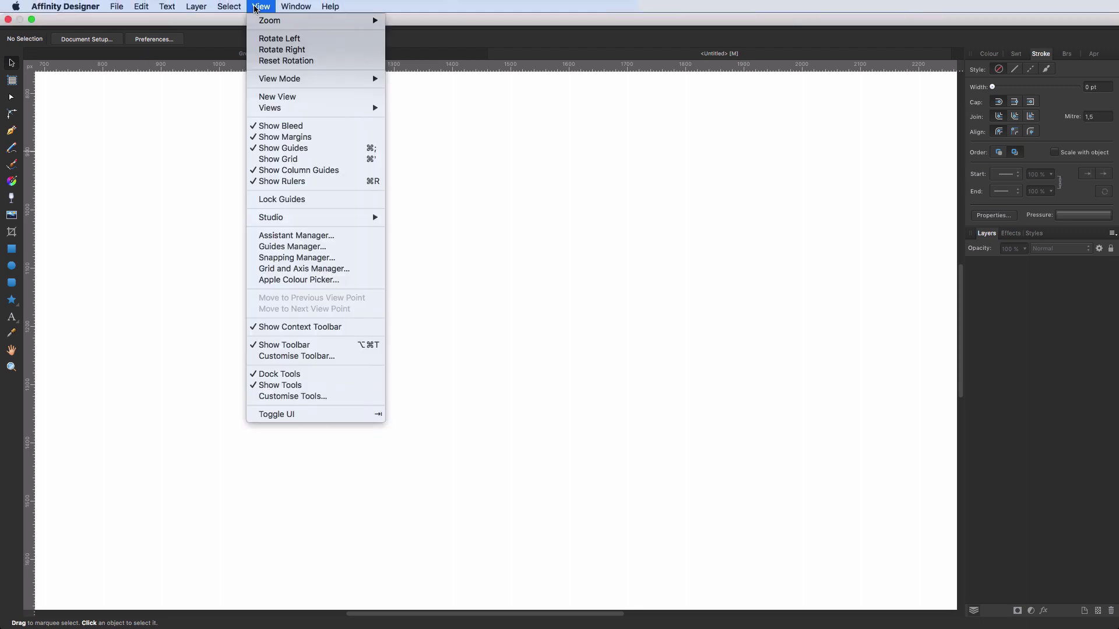
mouse_move(335, 218)
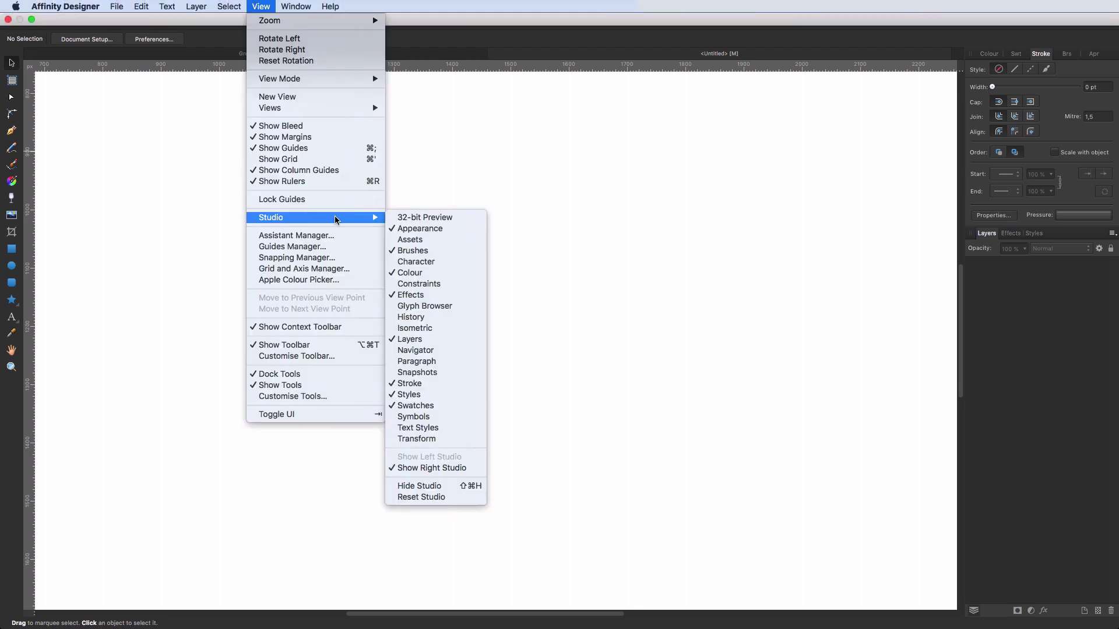
click(418, 240)
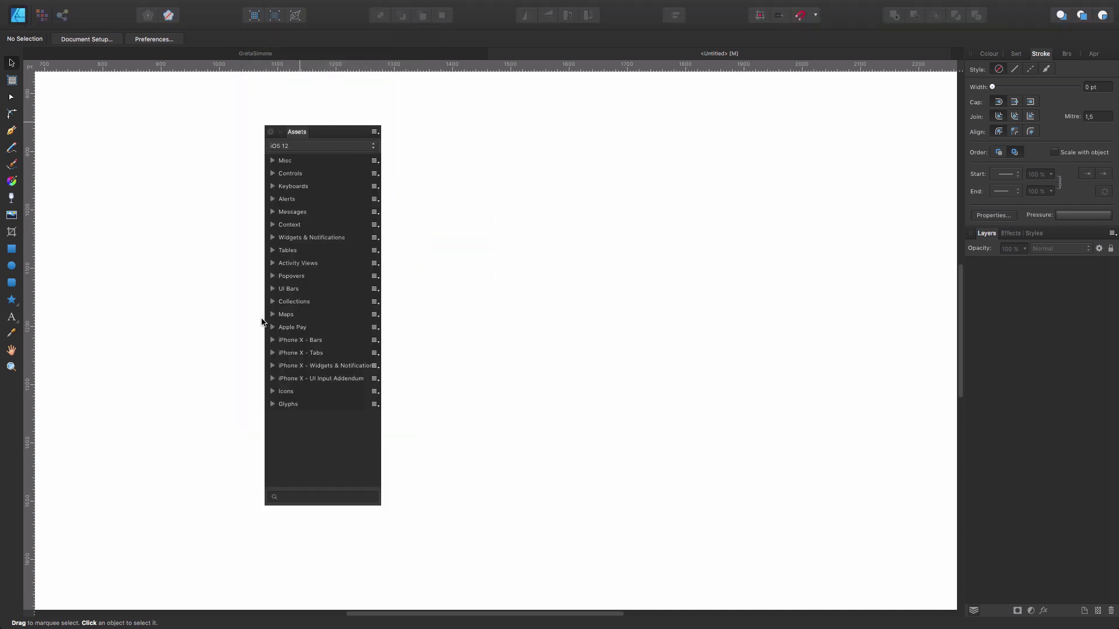
drag(279, 134, 48, 78)
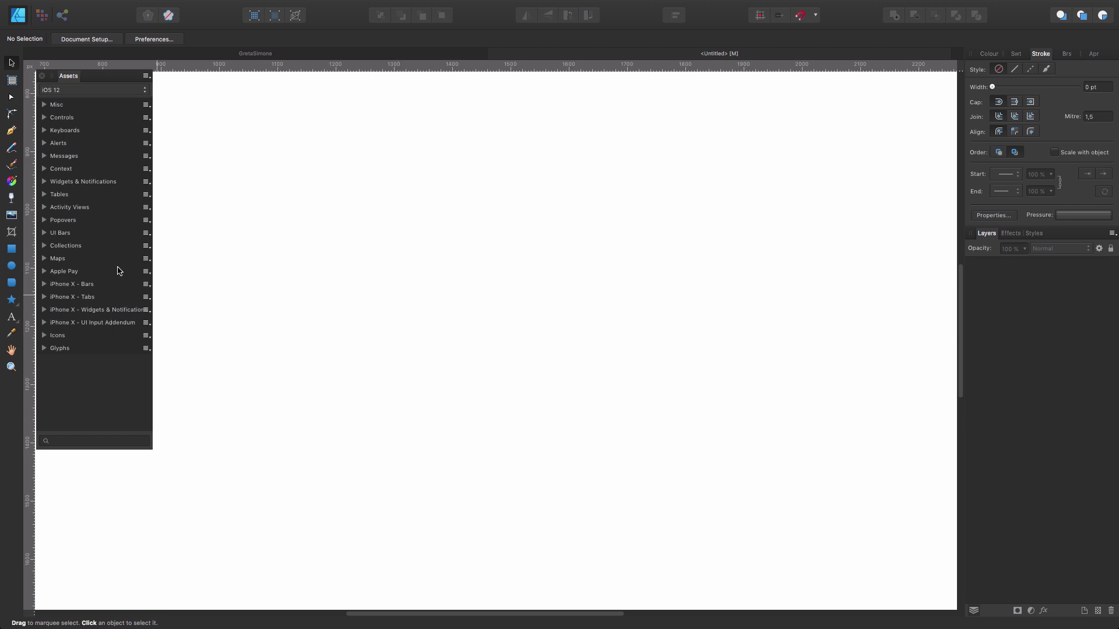
Create a new blank document and dock the Assets panel on the left beside the page
key(super+n)
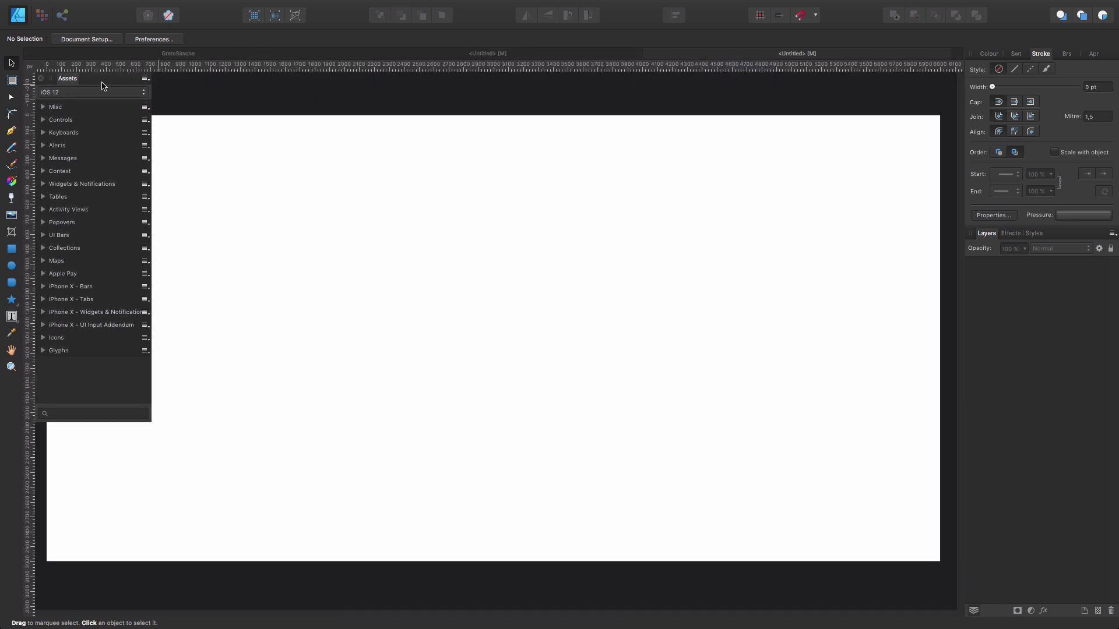
drag(78, 81, 42, 105)
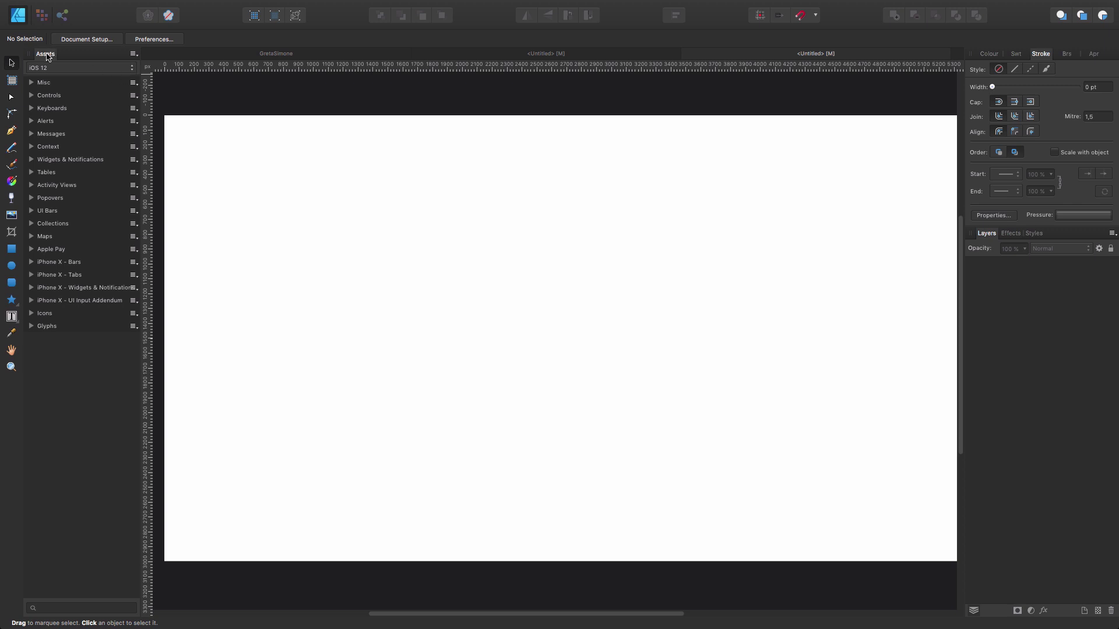
drag(60, 57, 40, 81)
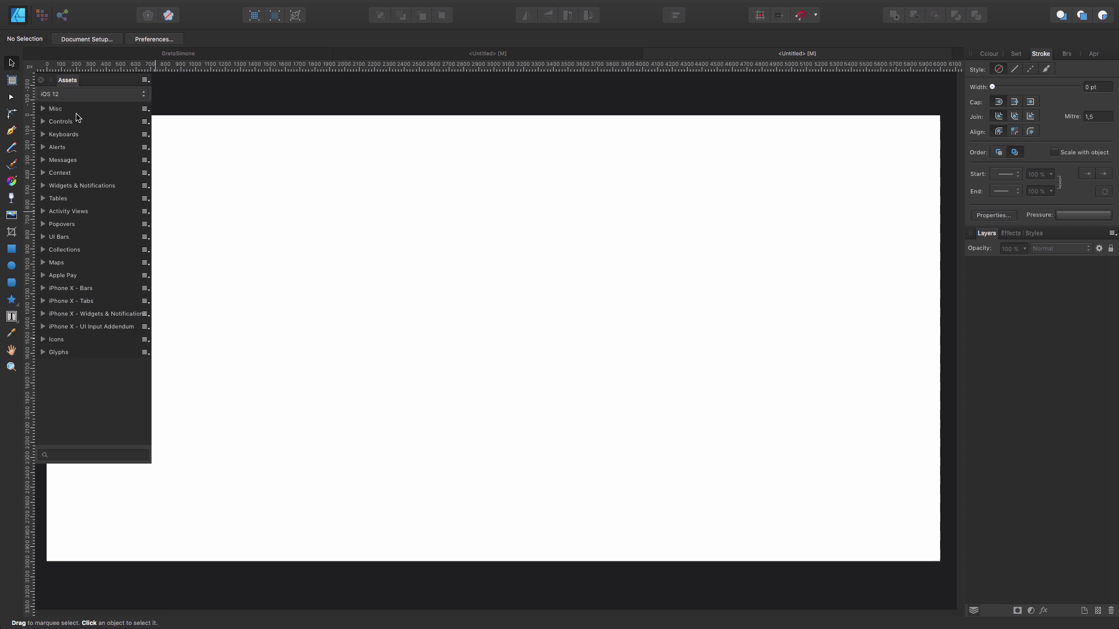
Place the Travel and Food & Drinks icons from the Misc category on the page
click(44, 109)
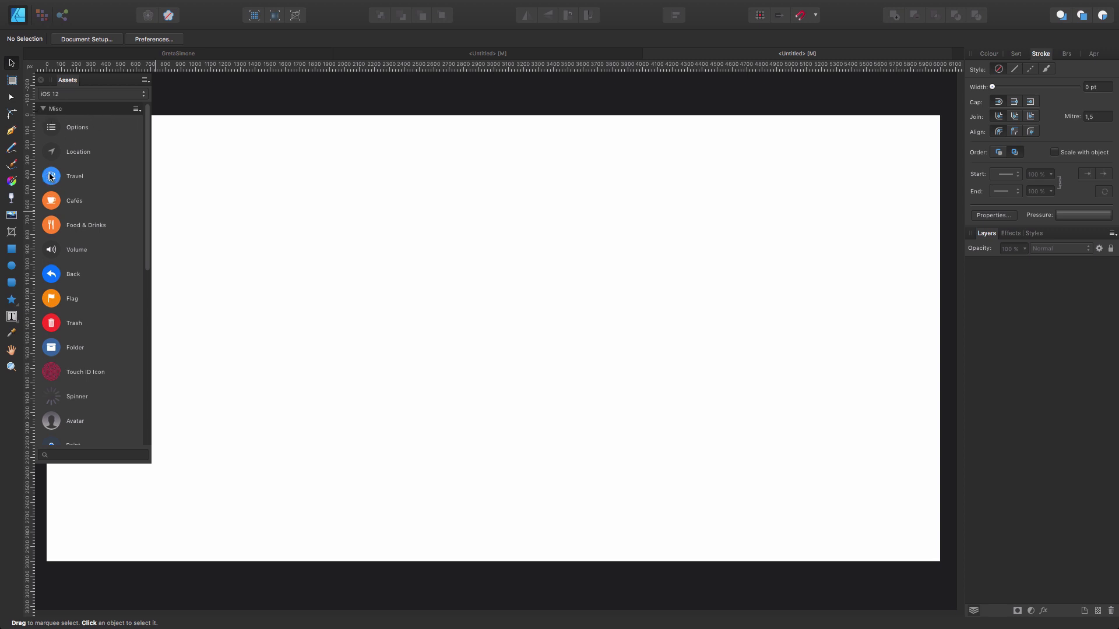
drag(67, 187, 327, 204)
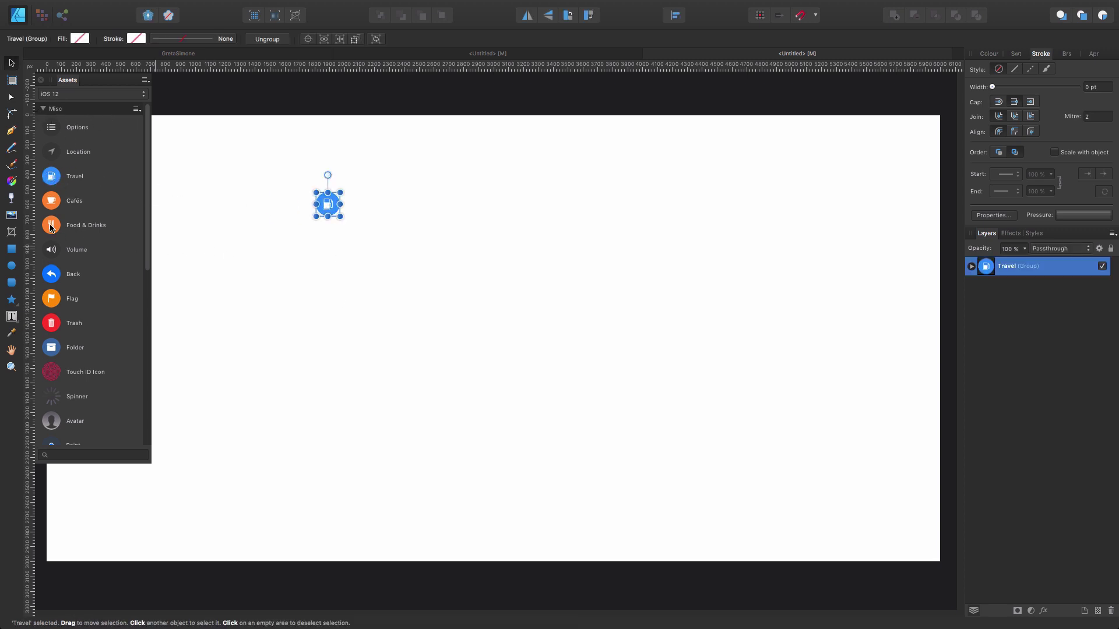
drag(70, 227, 334, 282)
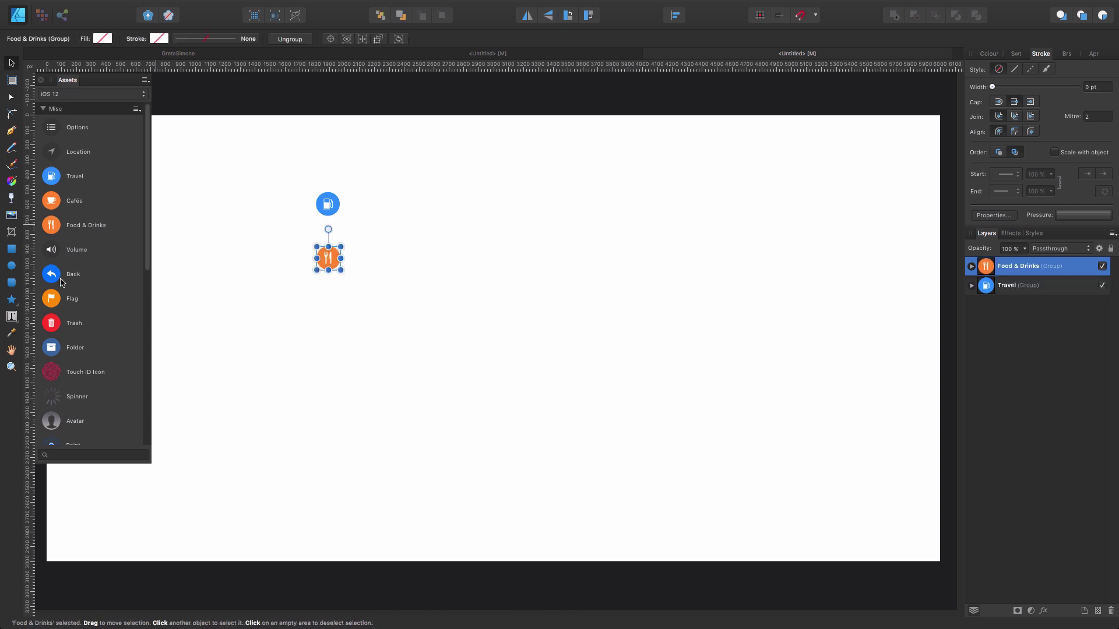
Draw a tall rounded rectangle near the page centre with reduced corner rounding
click(11, 282)
drag(454, 148, 614, 515)
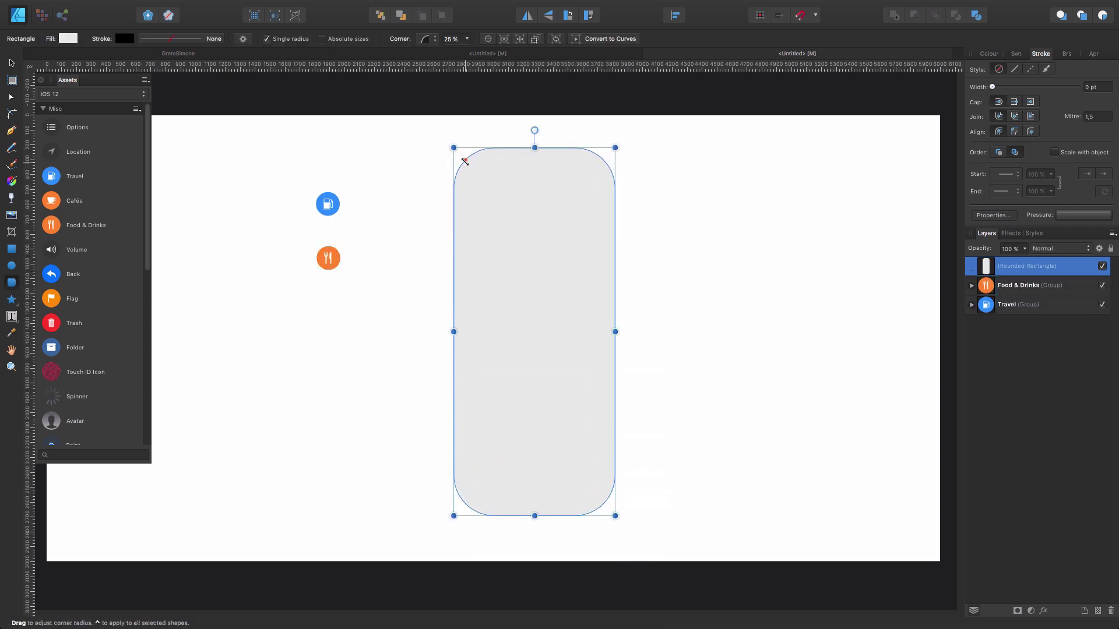
drag(462, 160, 460, 155)
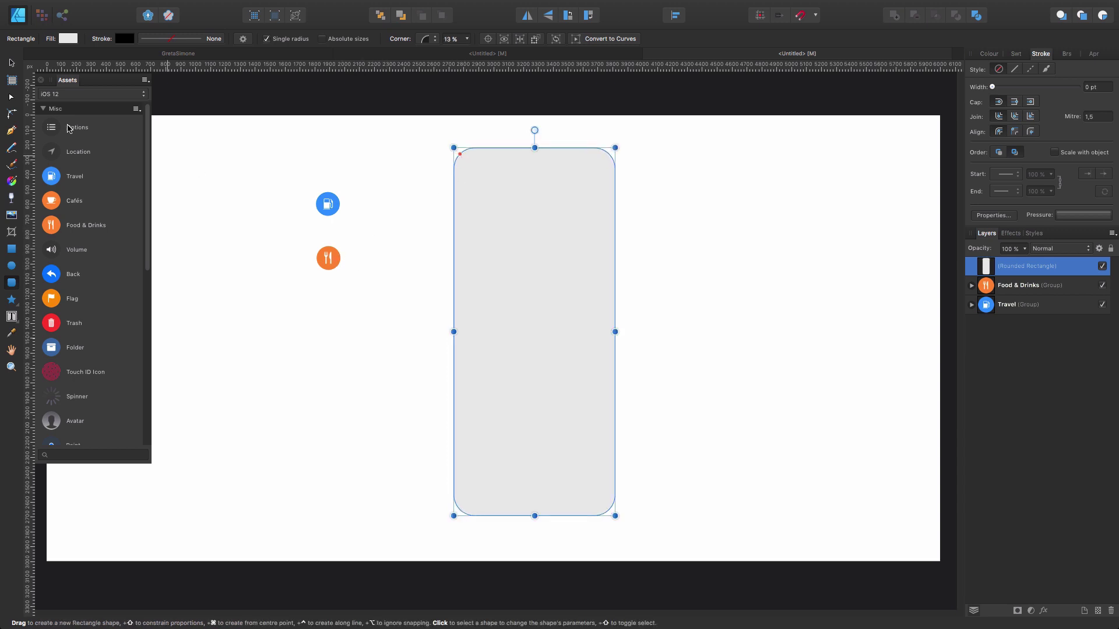
Arrange Food & Drinks, Travel and the Trash icon on the rounded rectangle, bringing Travel to front
click(12, 65)
drag(328, 258, 562, 412)
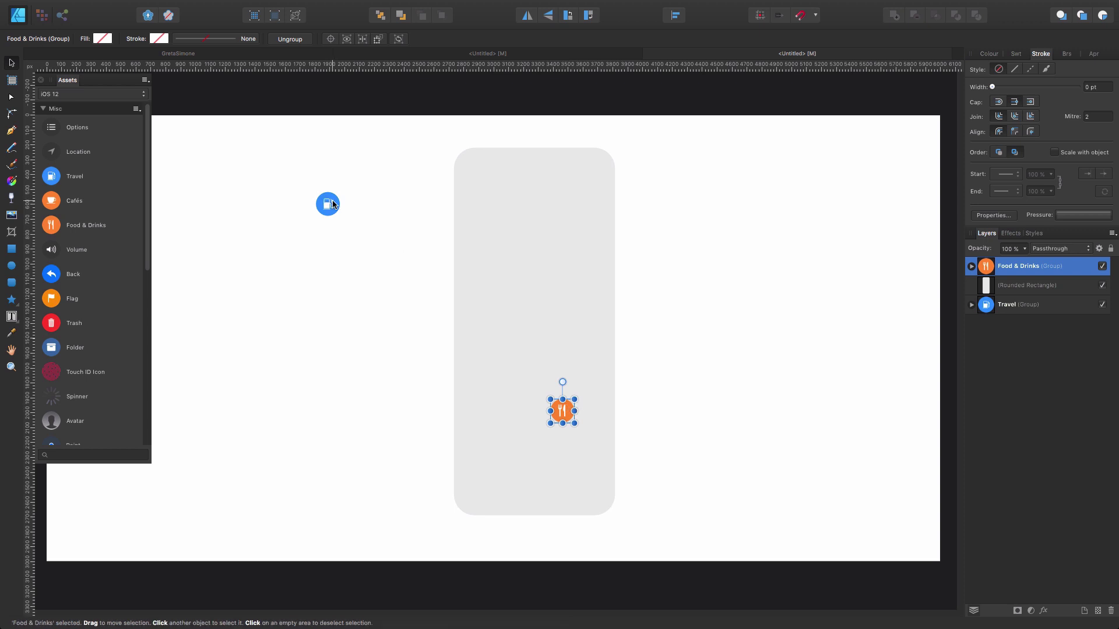
drag(328, 201, 513, 411)
key(super+shift+bracketright)
drag(64, 325, 495, 453)
Add a Button Label from the Controls category above the icons on the rectangle
scroll(291, 349, down, 1)
scroll(58, 257, down, 10)
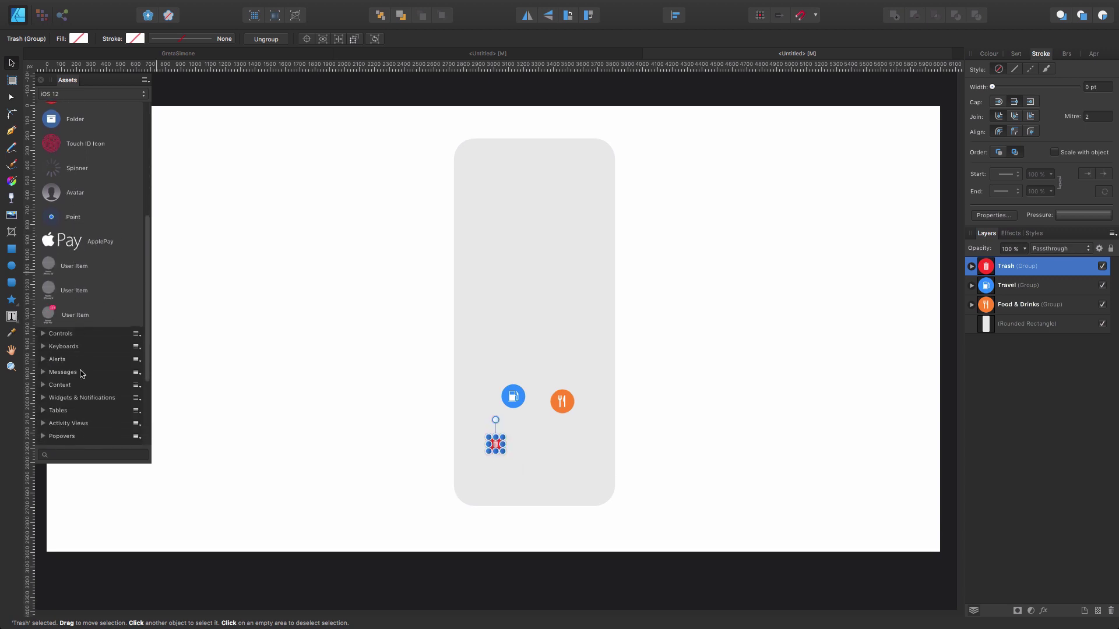
click(44, 301)
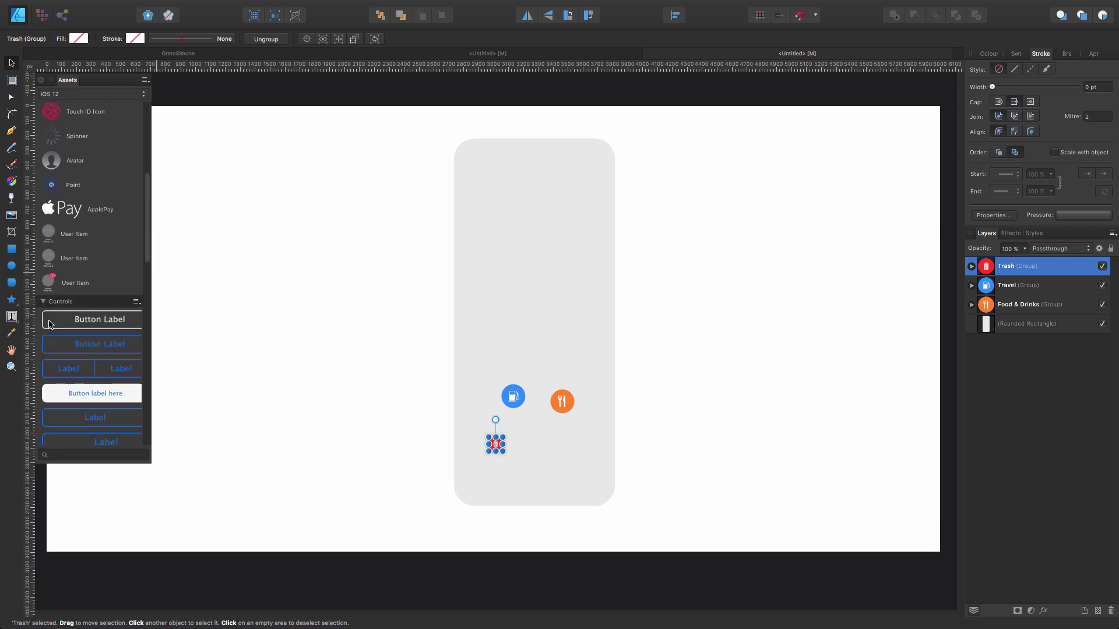
drag(178, 376, 516, 318)
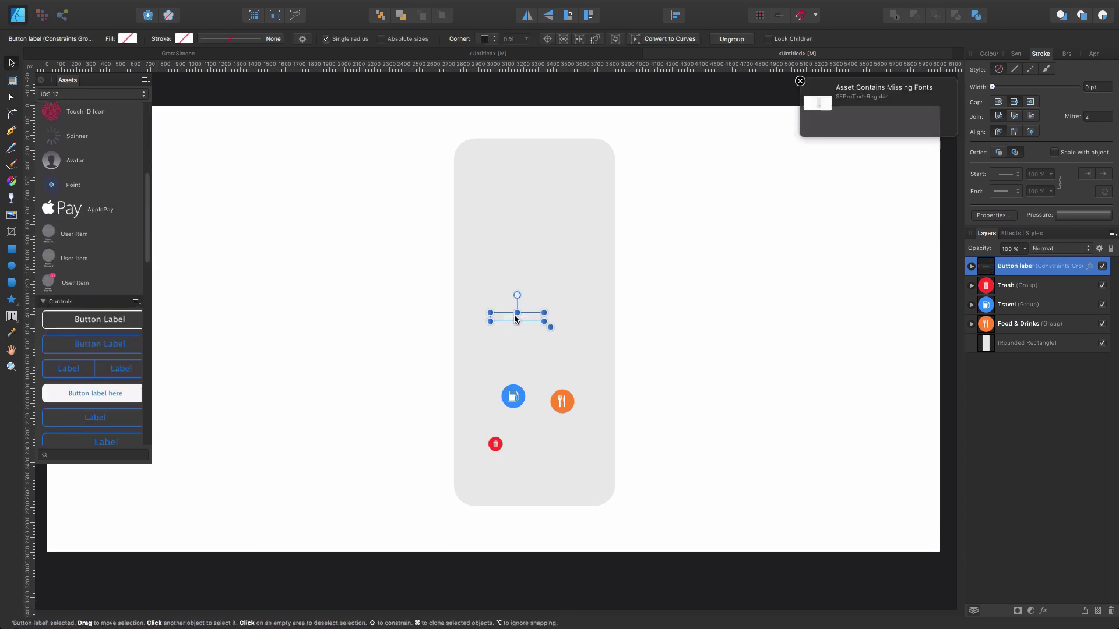
key(Delete)
drag(69, 348, 533, 348)
click(646, 333)
Nudge the Button Label slightly up-left and collapse the Misc category
key(super+plus)
key(super+plus)
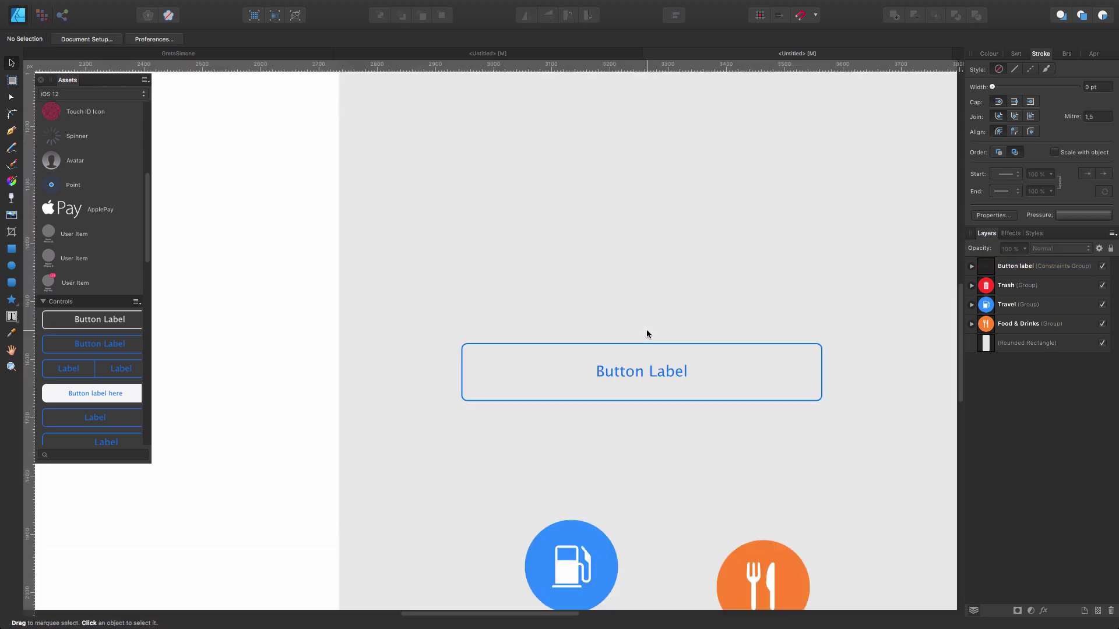
key(super+0)
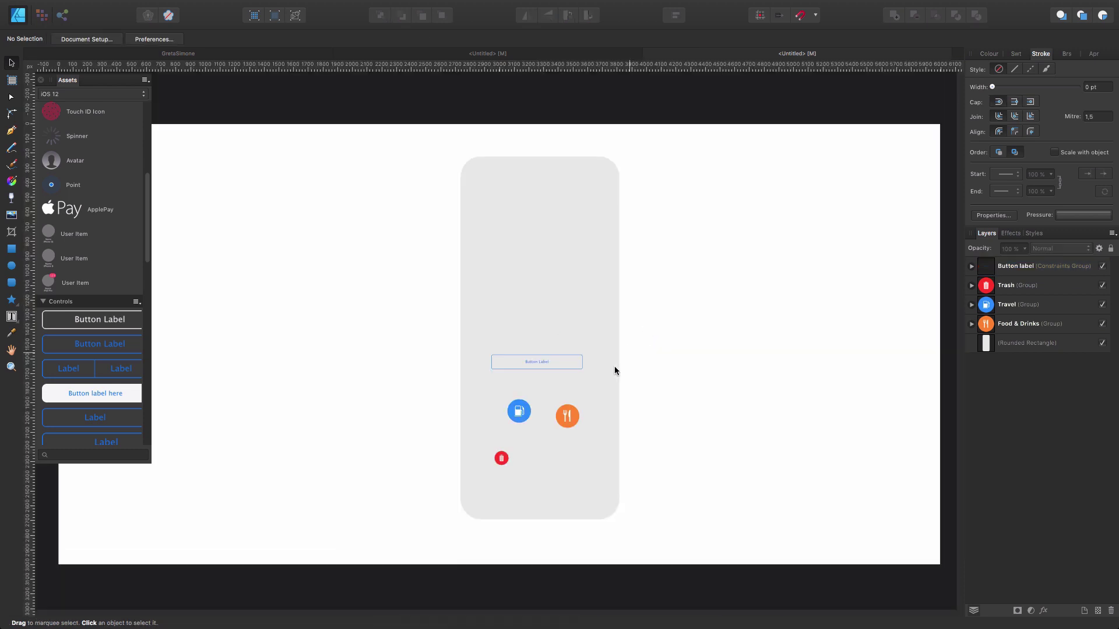
click(565, 359)
click(538, 366)
mouse_move(535, 367)
mouse_down()
mouse_move(554, 375)
mouse_move(533, 362)
mouse_up()
scroll(51, 164, up, 5)
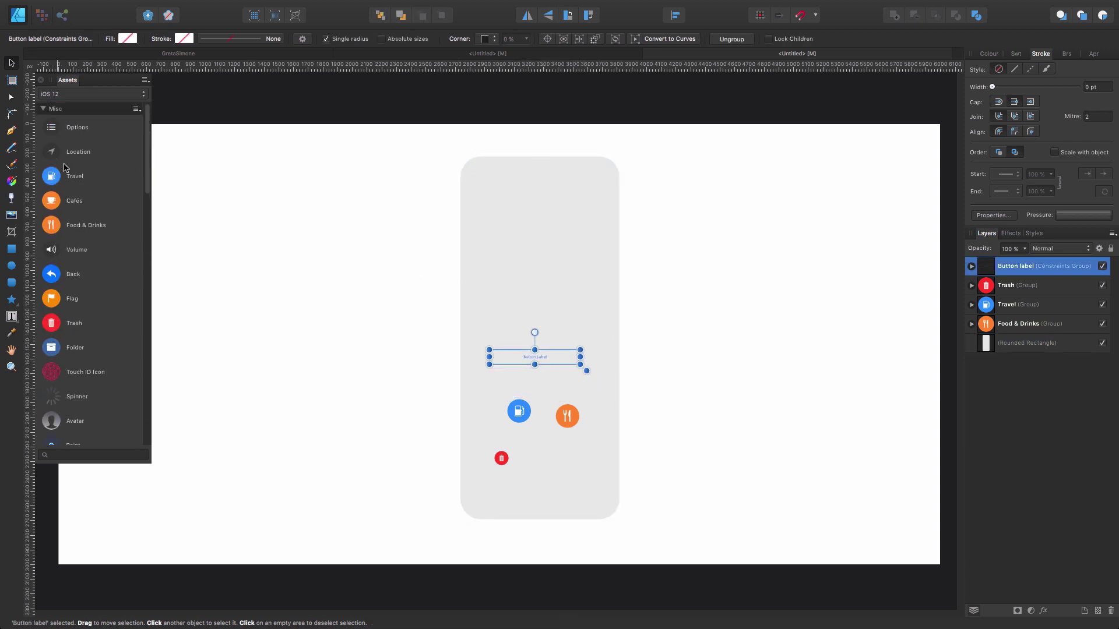
click(46, 109)
scroll(448, 480, right, 2)
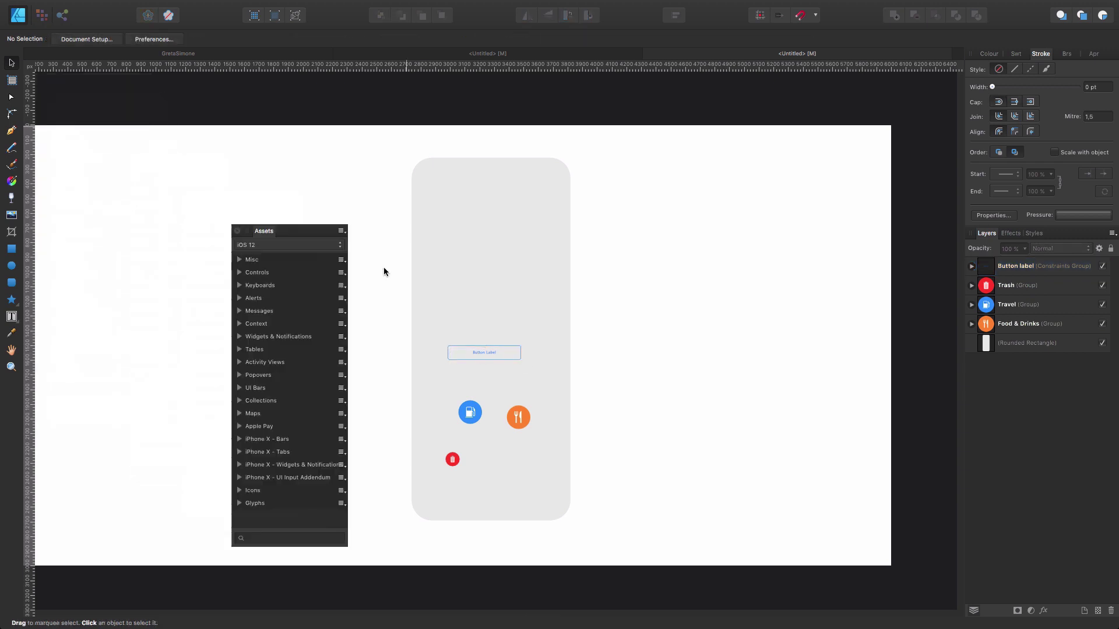
Float the Assets panel over the page and enlarge it
drag(265, 227, 466, 153)
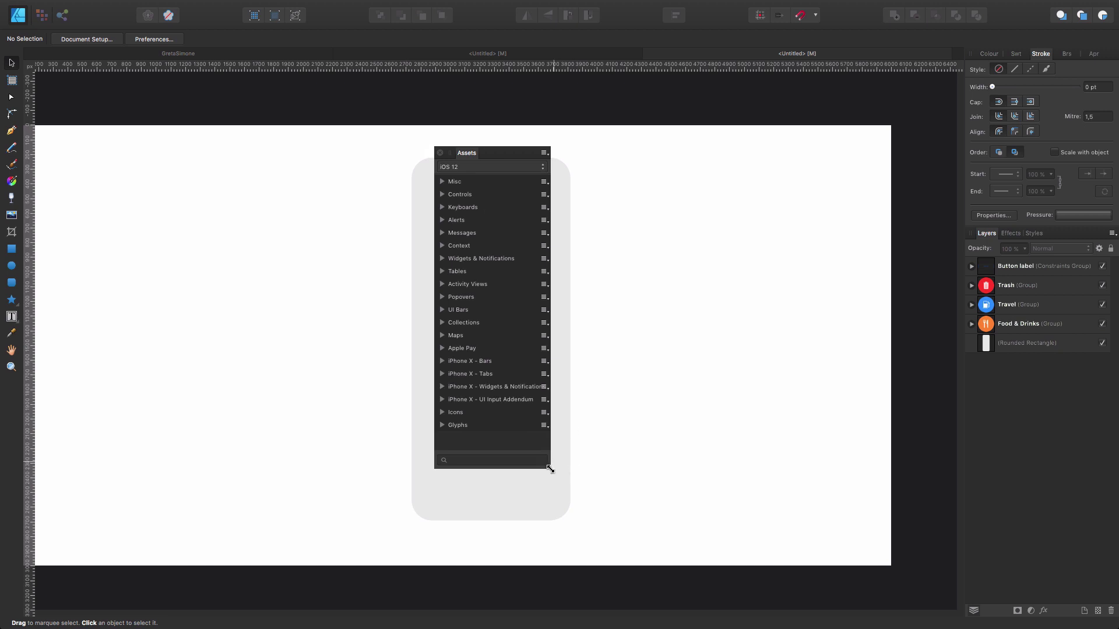
drag(550, 469, 669, 513)
drag(548, 153, 501, 149)
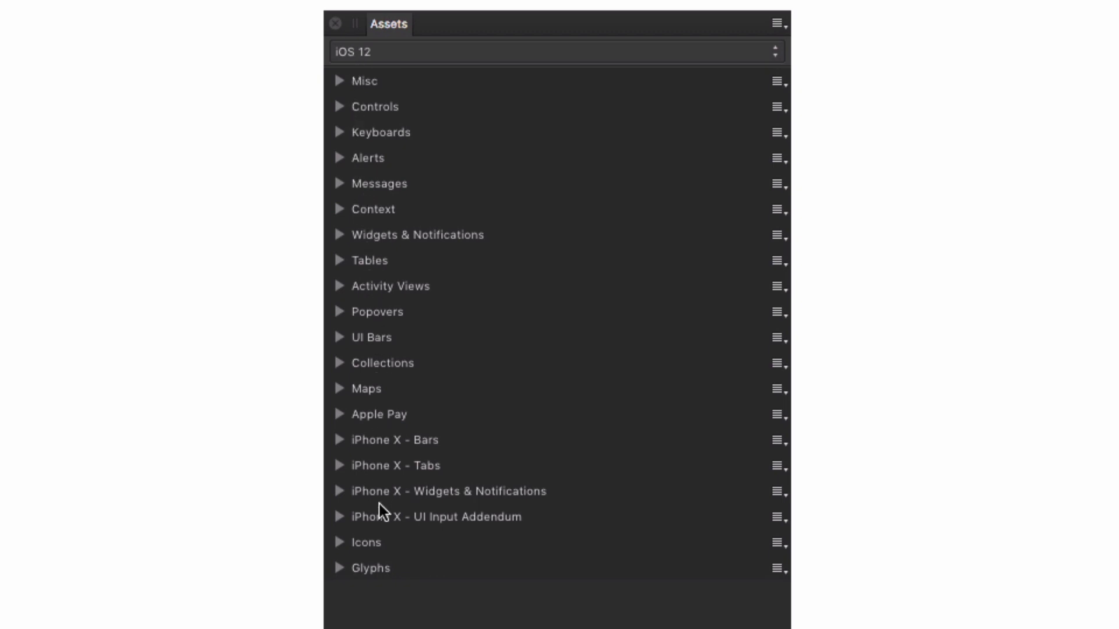
Check the asset-set list without changing it, then bring up the panel's category options
click(678, 52)
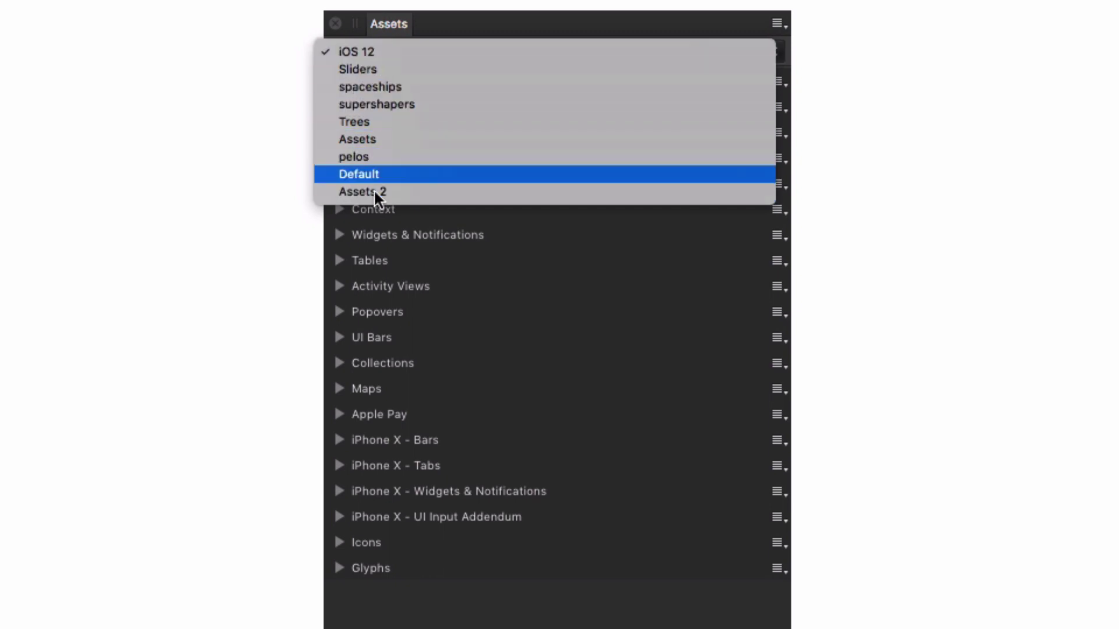
click(552, 25)
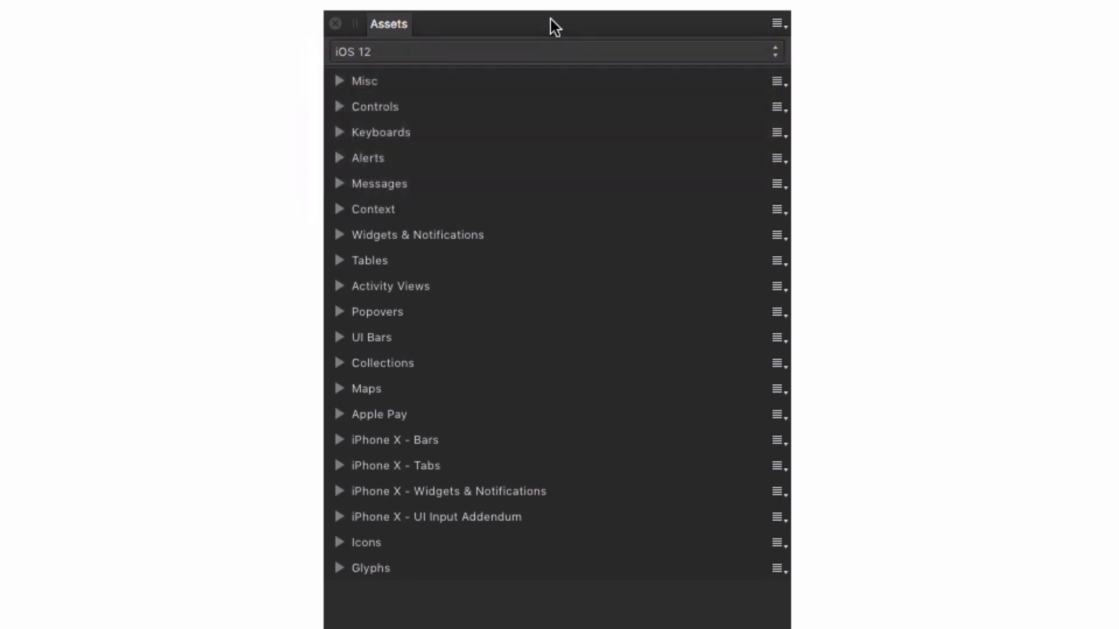
click(777, 22)
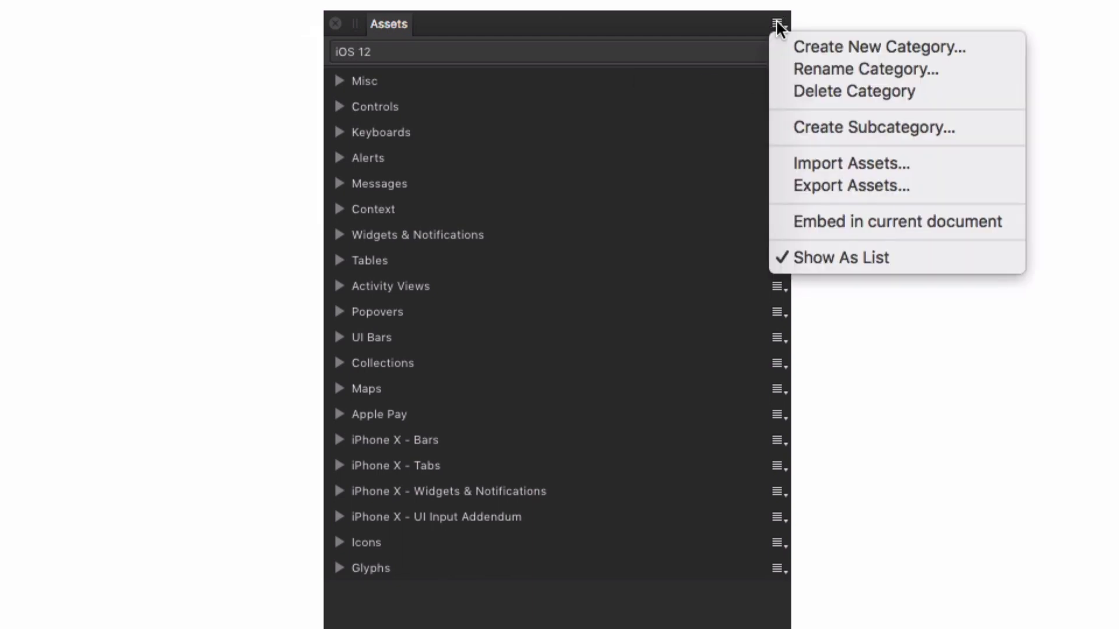
Create a new asset category named 'happy elements'
click(840, 46)
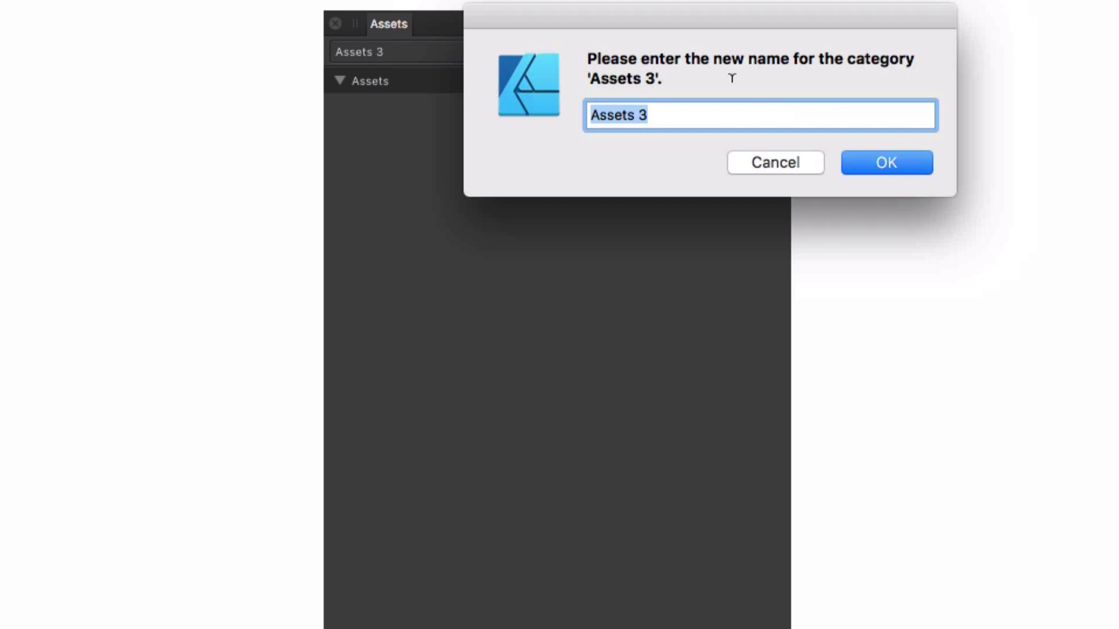
text(h)
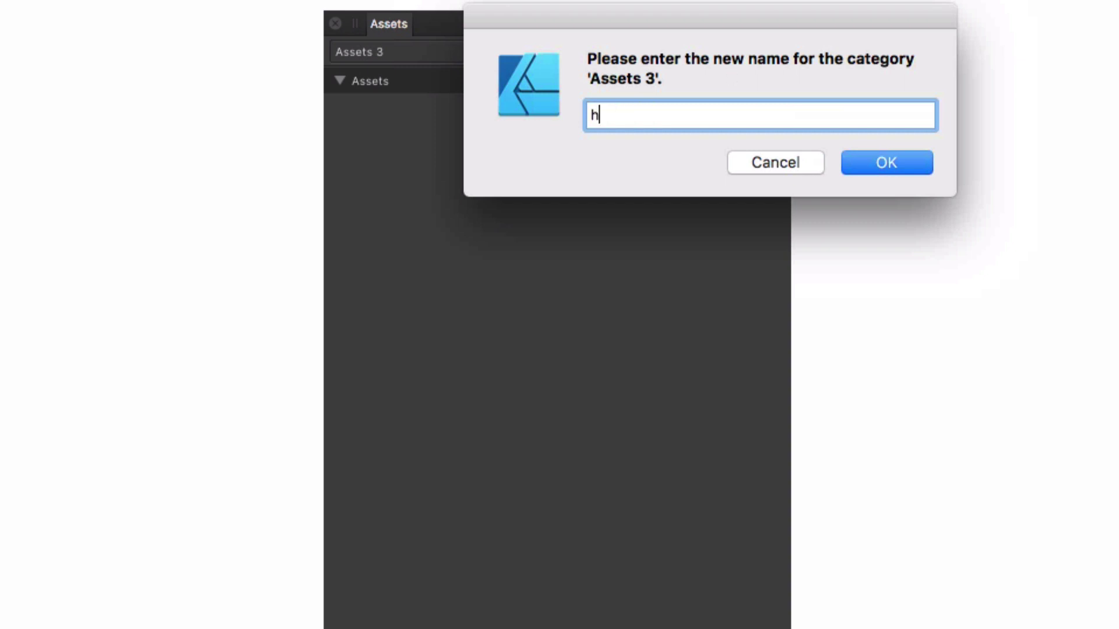
text(appy elements)
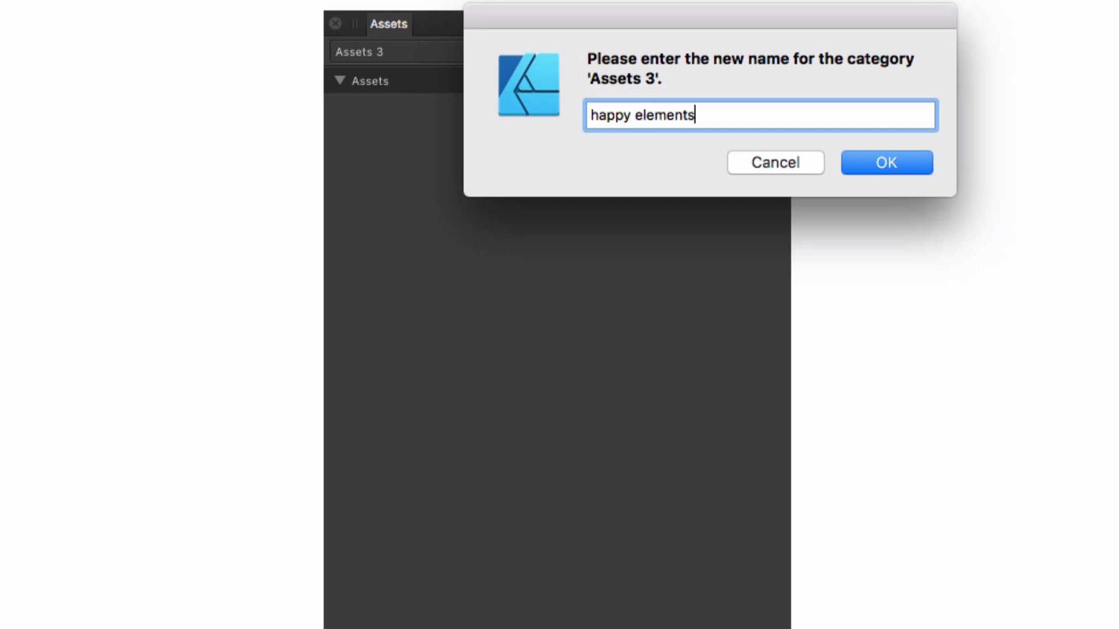
key(Return)
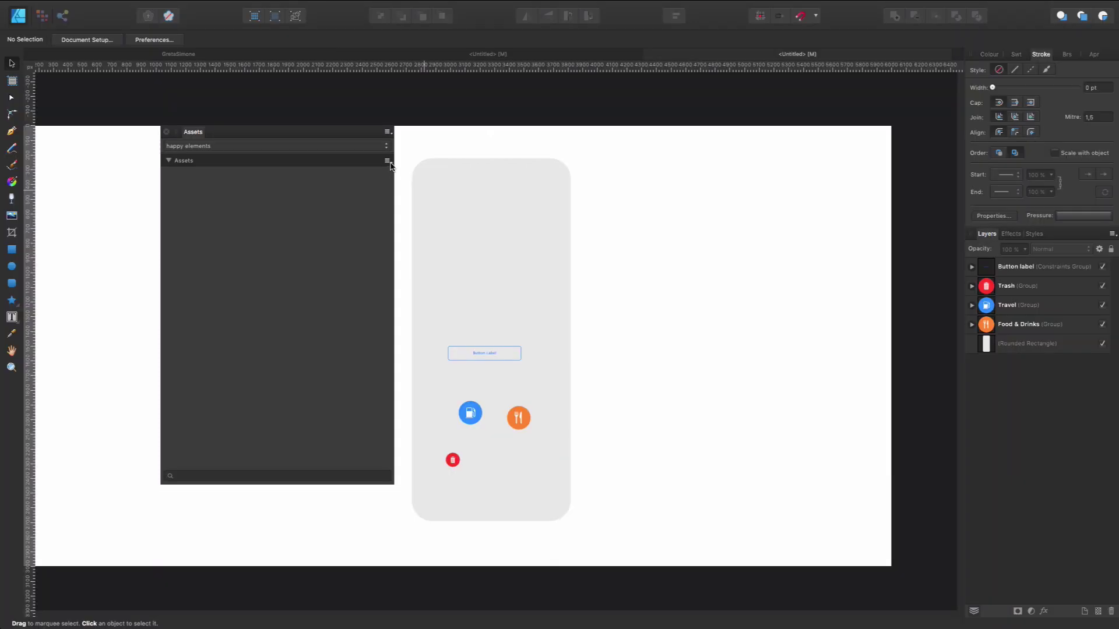
Rename the Assets subcategory to 'even happier assets'
click(462, 111)
click(474, 122)
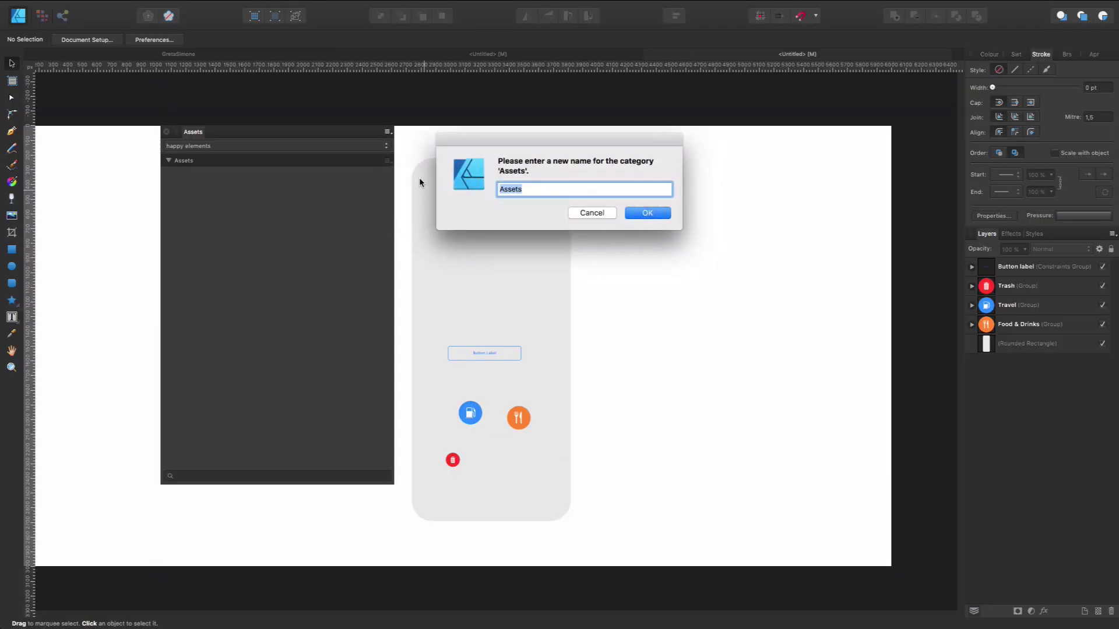
key(BackSpace)
text(even happier assets)
key(Return)
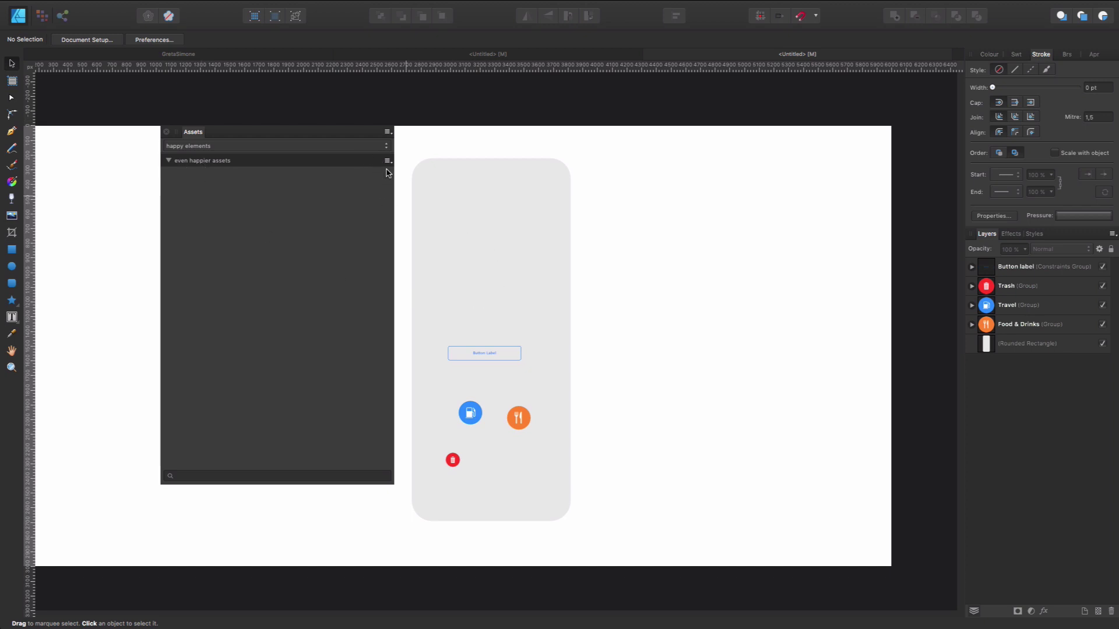
Draw a circle right of the phone mock-up and fill it red
key(e)
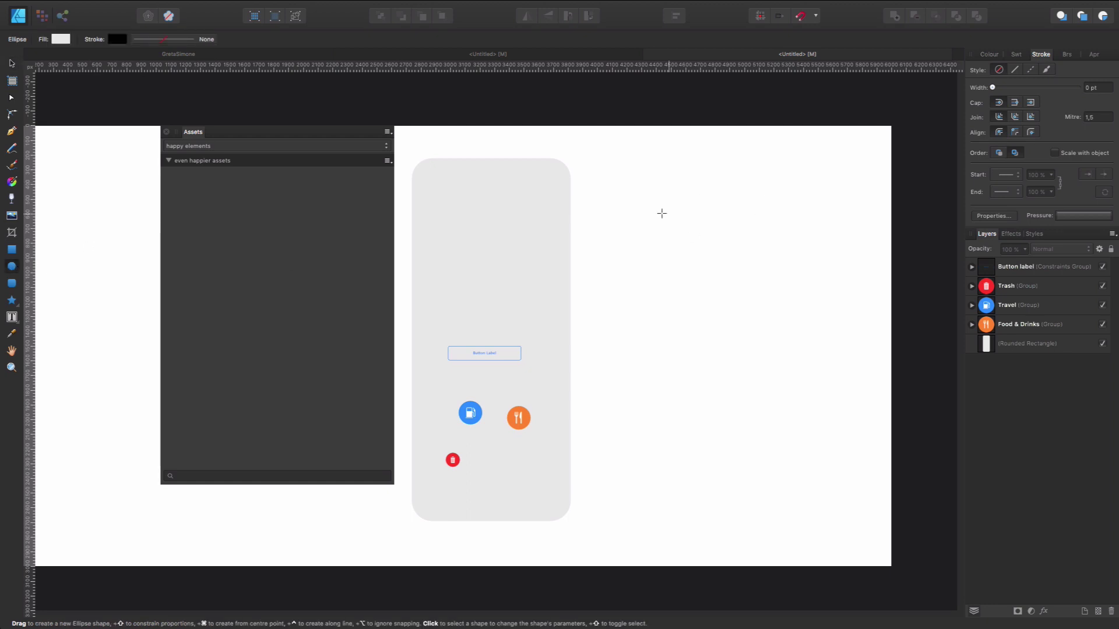
drag(644, 201, 738, 296)
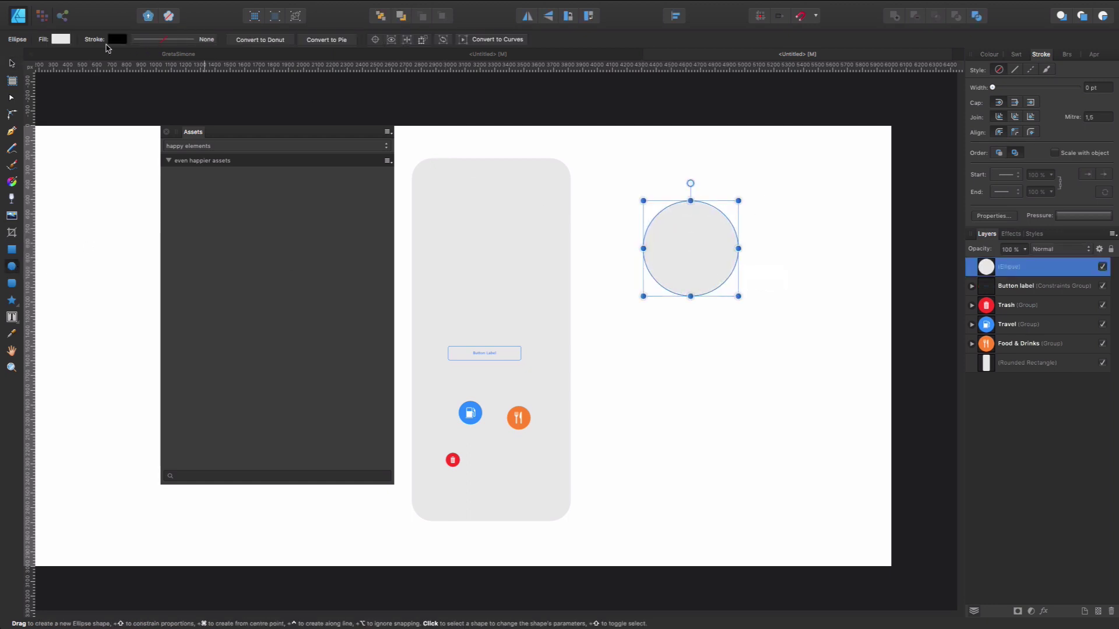
click(57, 40)
click(151, 134)
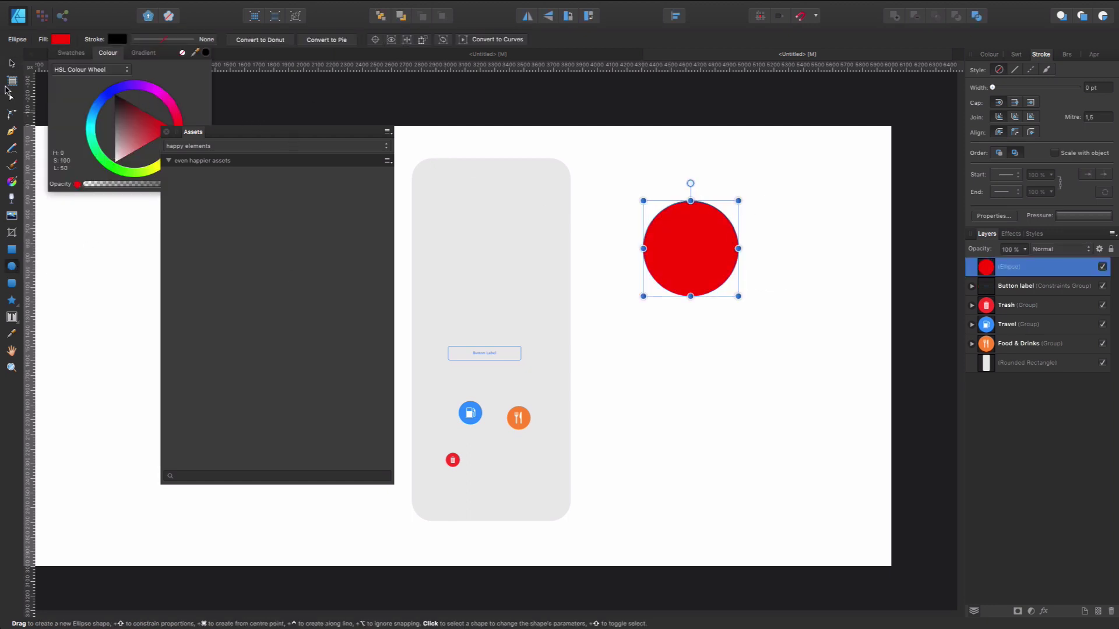
click(12, 63)
Drag the red circle into the Assets panel as an Ellipse asset under even happier assets
click(736, 338)
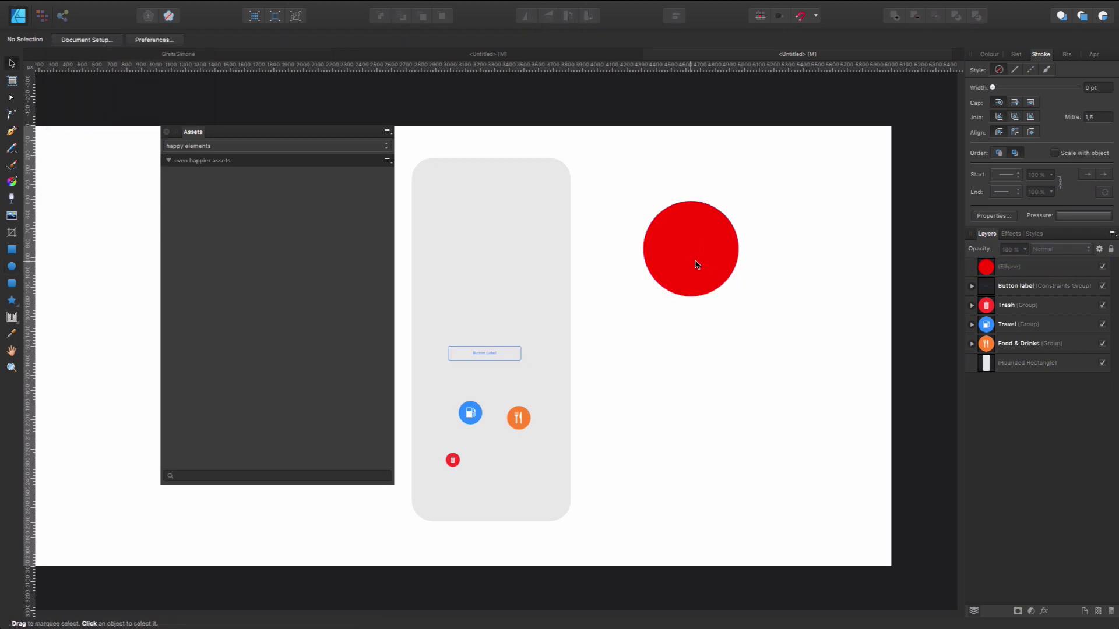
drag(694, 257, 253, 269)
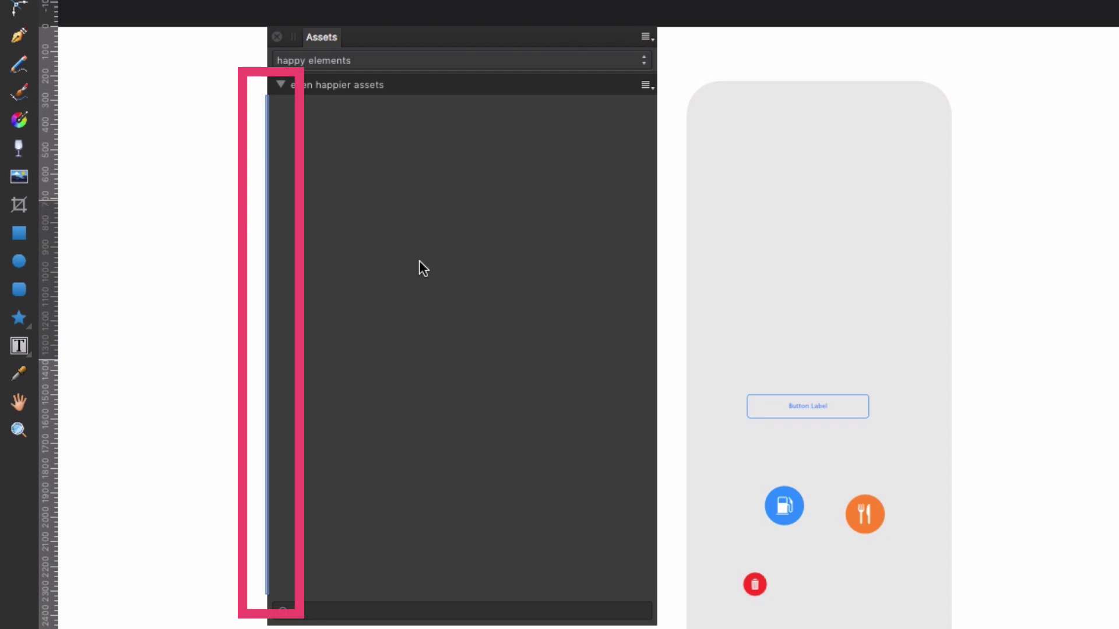
drag(420, 262, 420, 263)
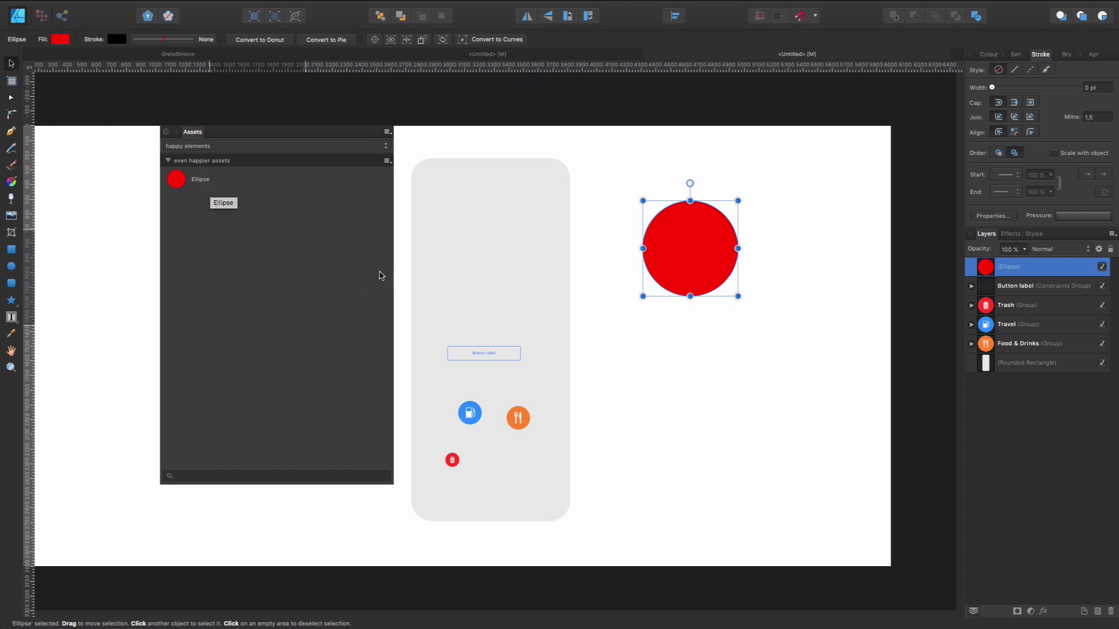
Drag the red circle into even happier assets again, creating a second Ellipse asset
drag(706, 232, 328, 254)
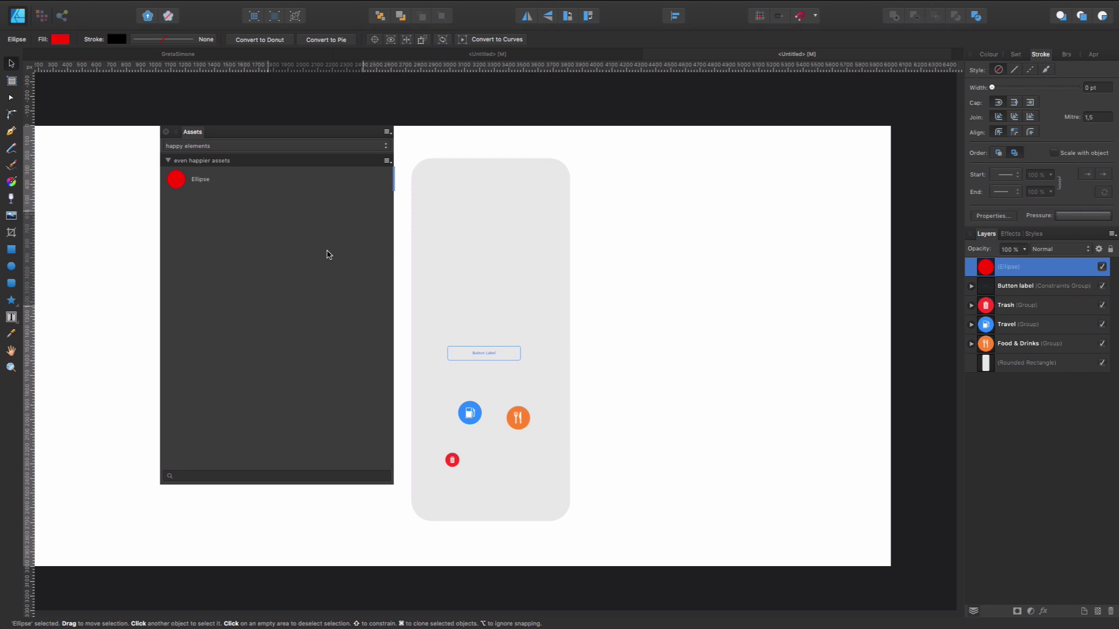
drag(329, 254, 665, 261)
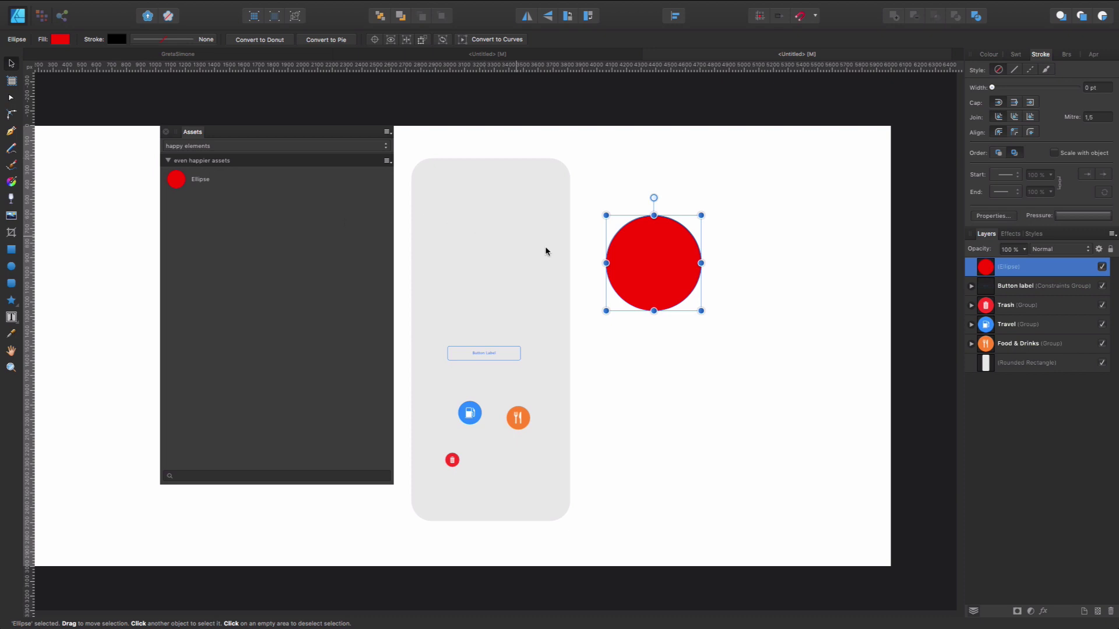
drag(668, 262, 320, 298)
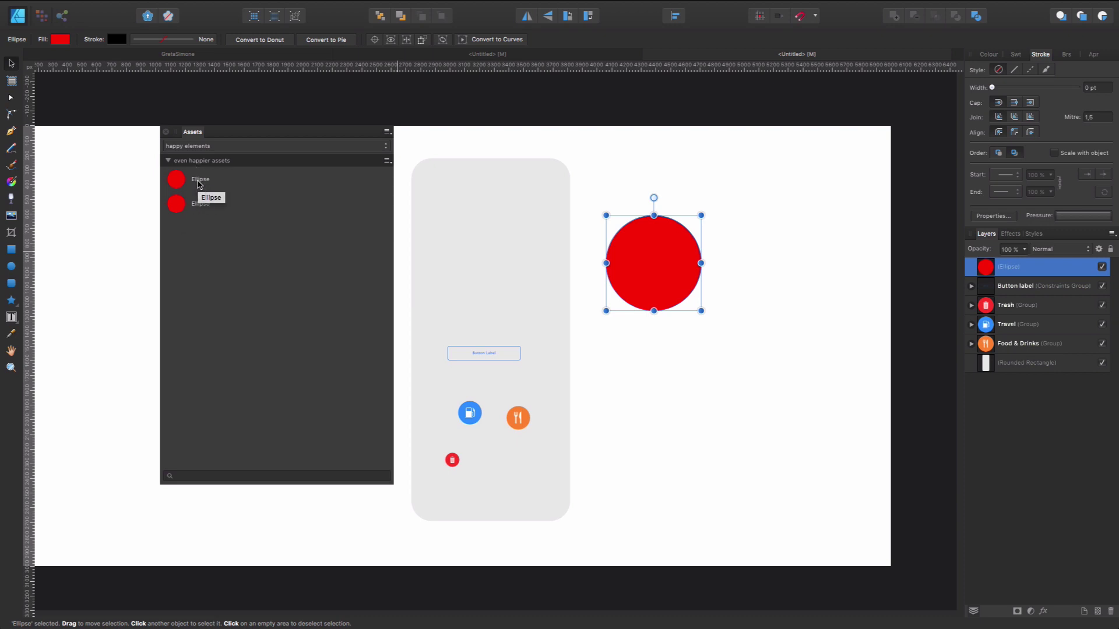
right_click(199, 184)
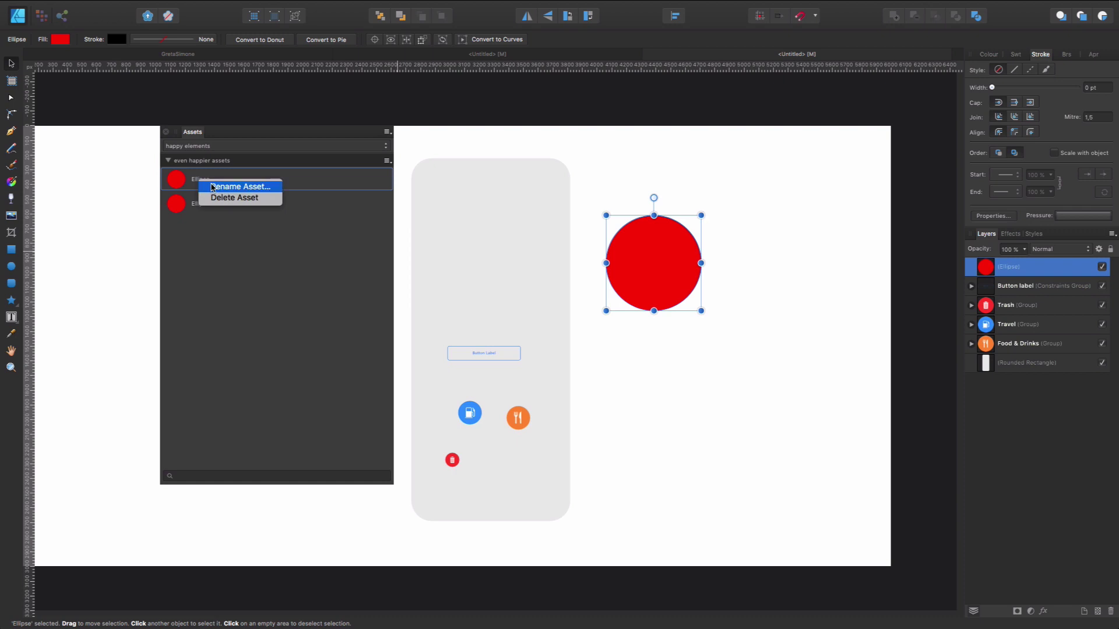
Rename the first Ellipse asset to 'hahahah'
click(220, 187)
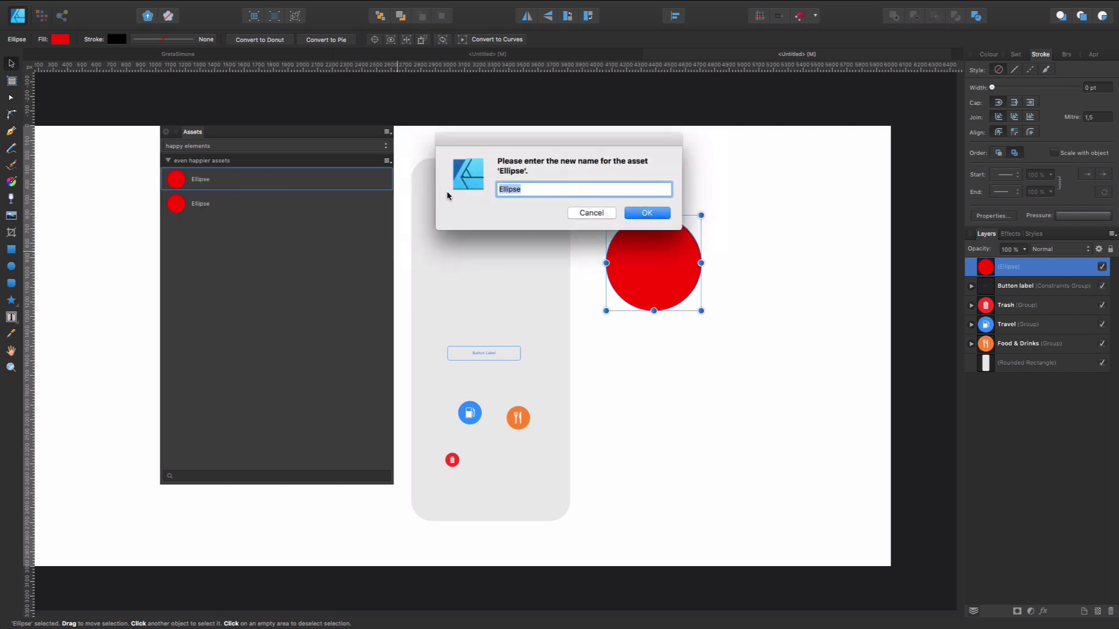
text(hahahah)
key(Return)
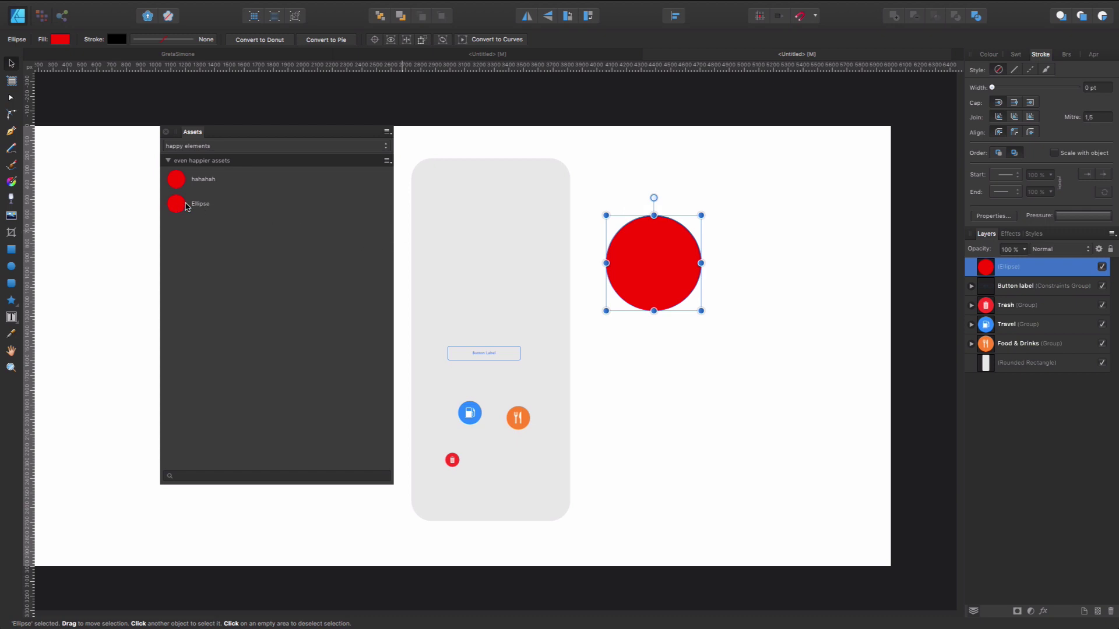
Delete the duplicate Ellipse asset, confirming the deletion
right_click(188, 205)
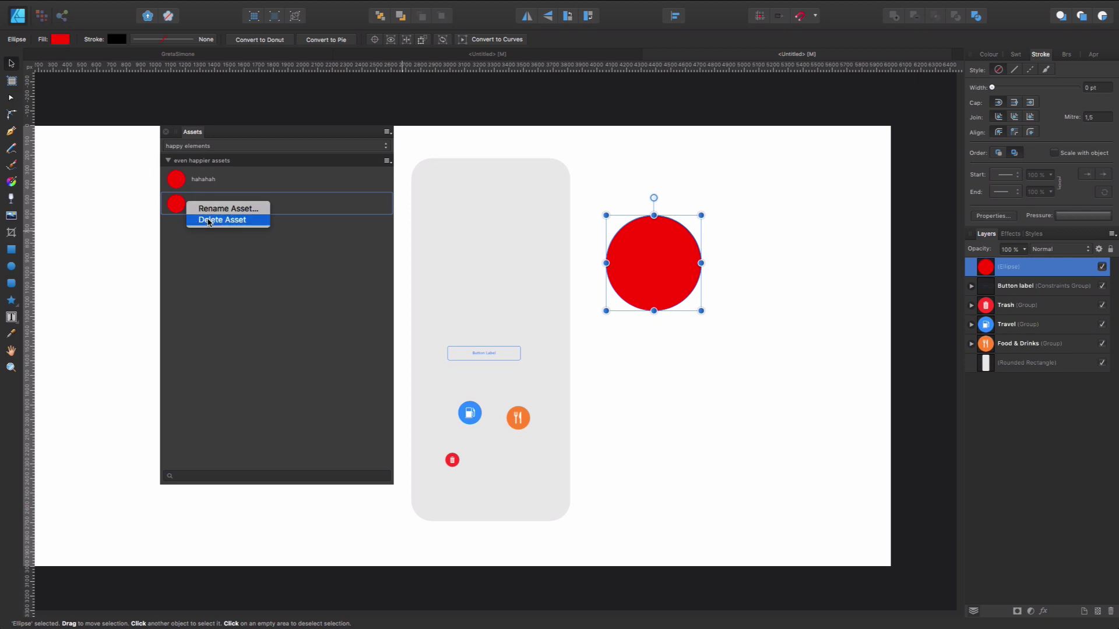
click(209, 221)
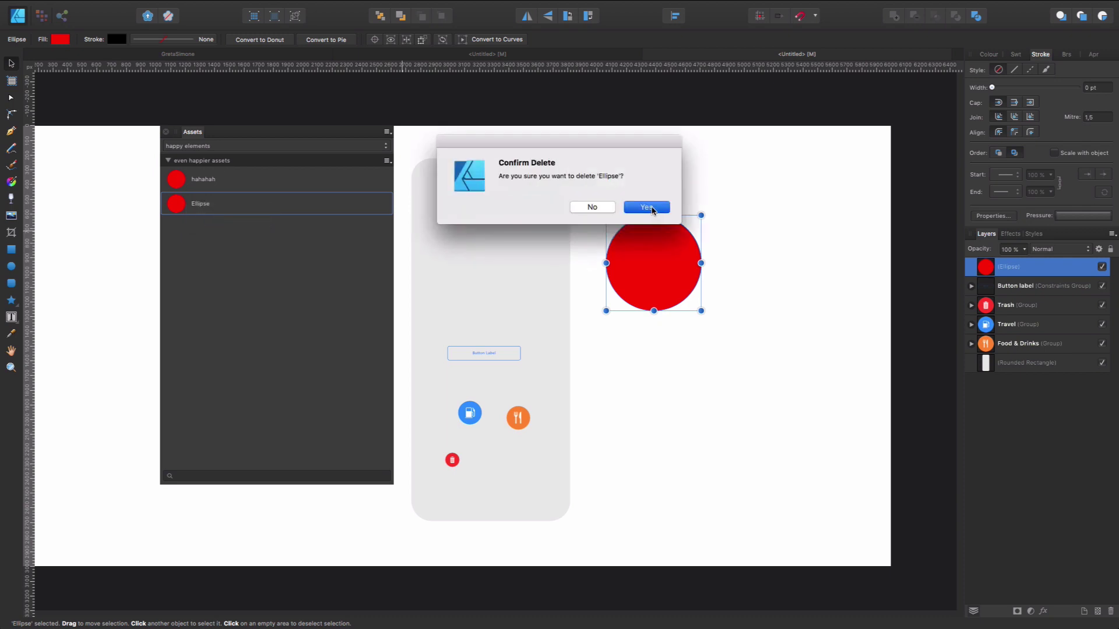
click(653, 210)
right_click(216, 176)
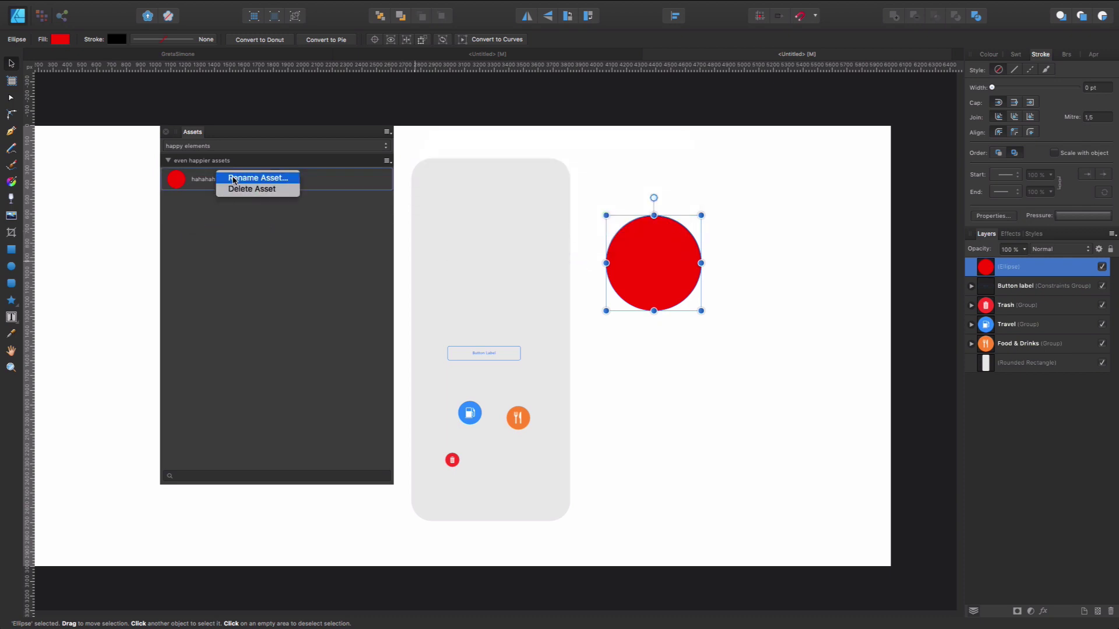
click(279, 224)
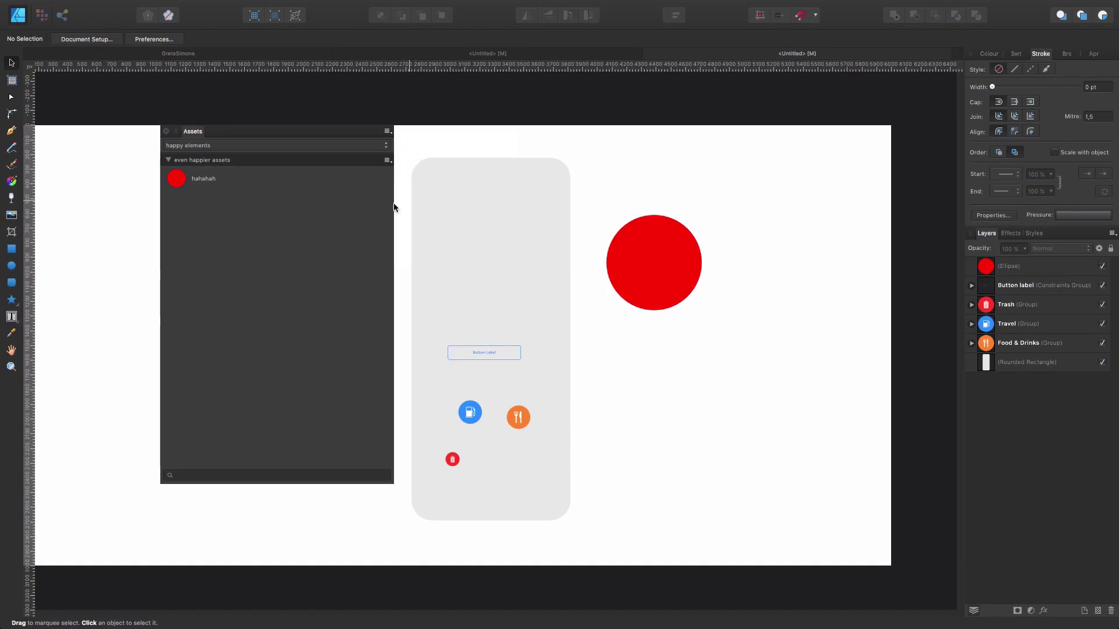
Export the asset category to a file named 'gfgfgfgf'
click(388, 132)
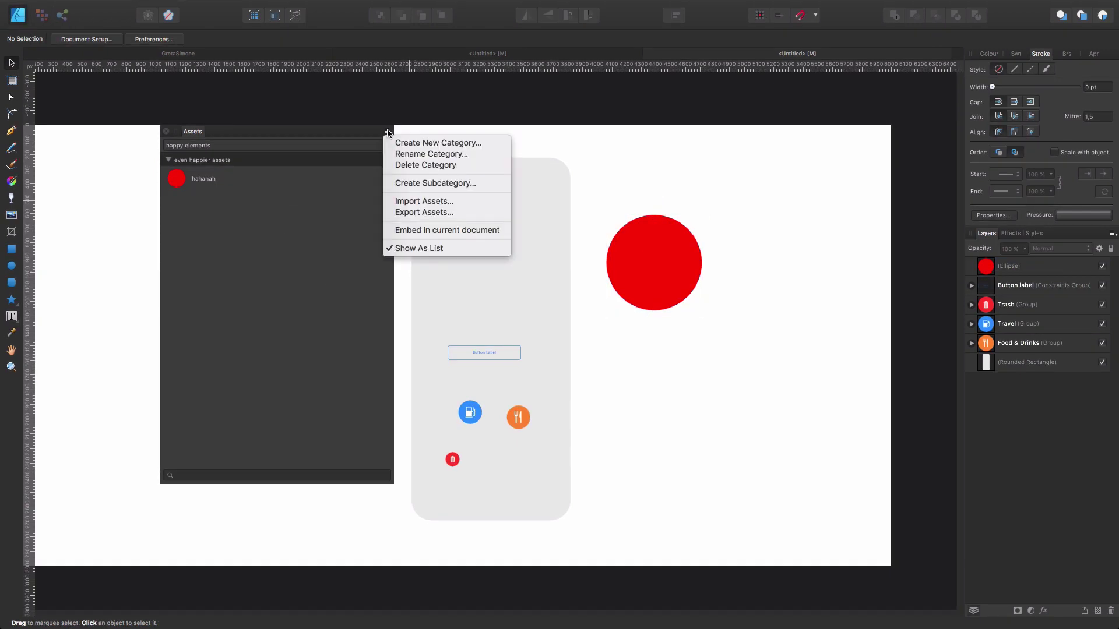
click(415, 214)
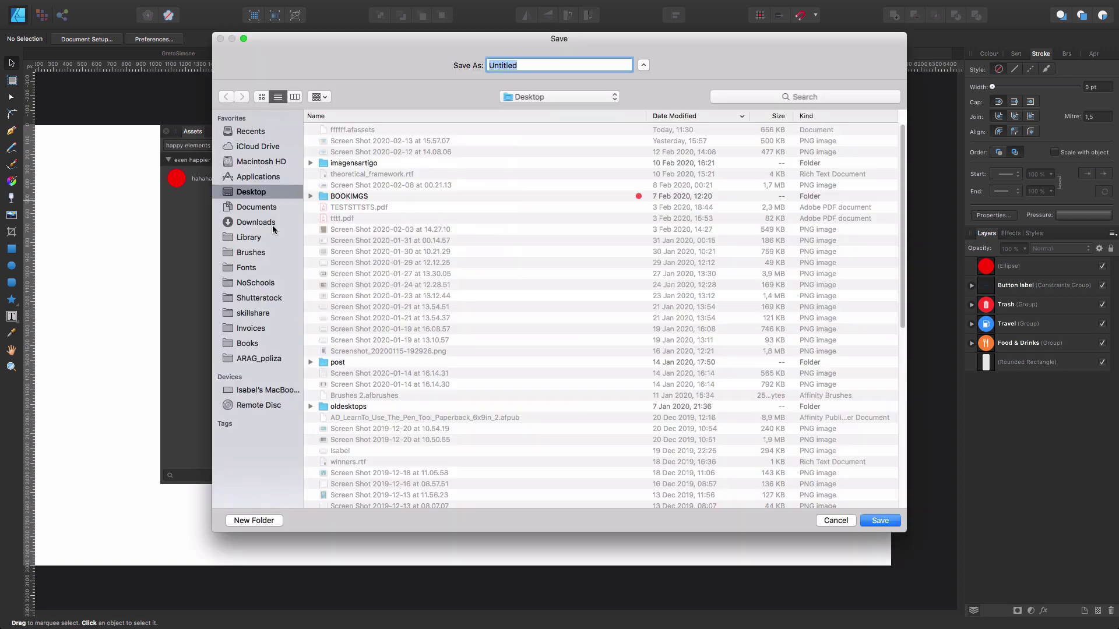
text(gfgfgfgf)
key(Return)
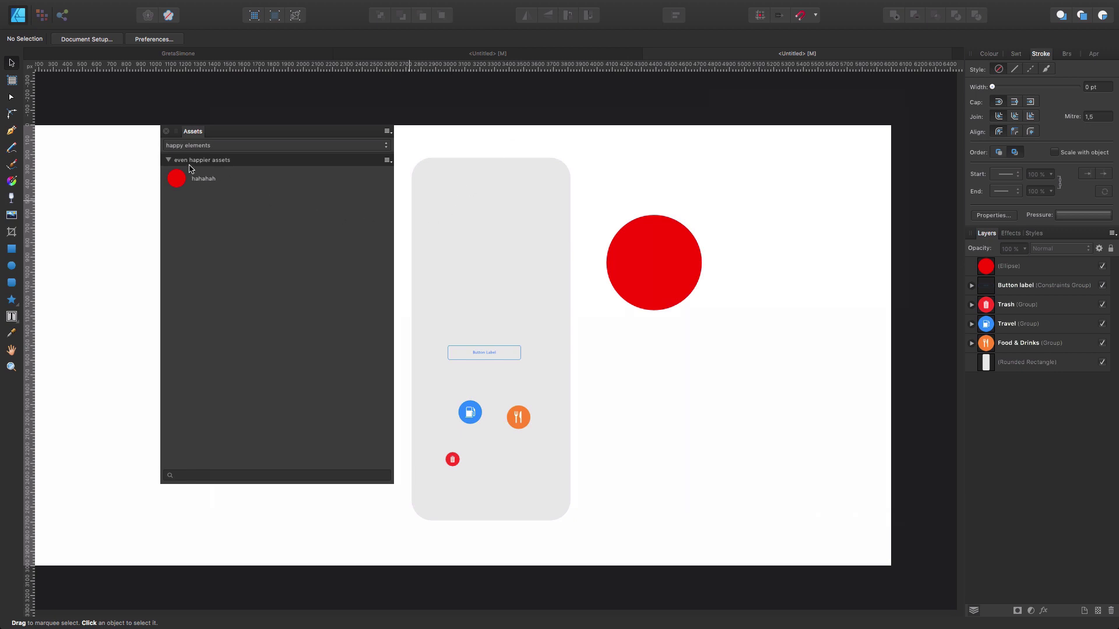
Import the gfgfgfgf.afassets file back into the Assets panel
click(387, 132)
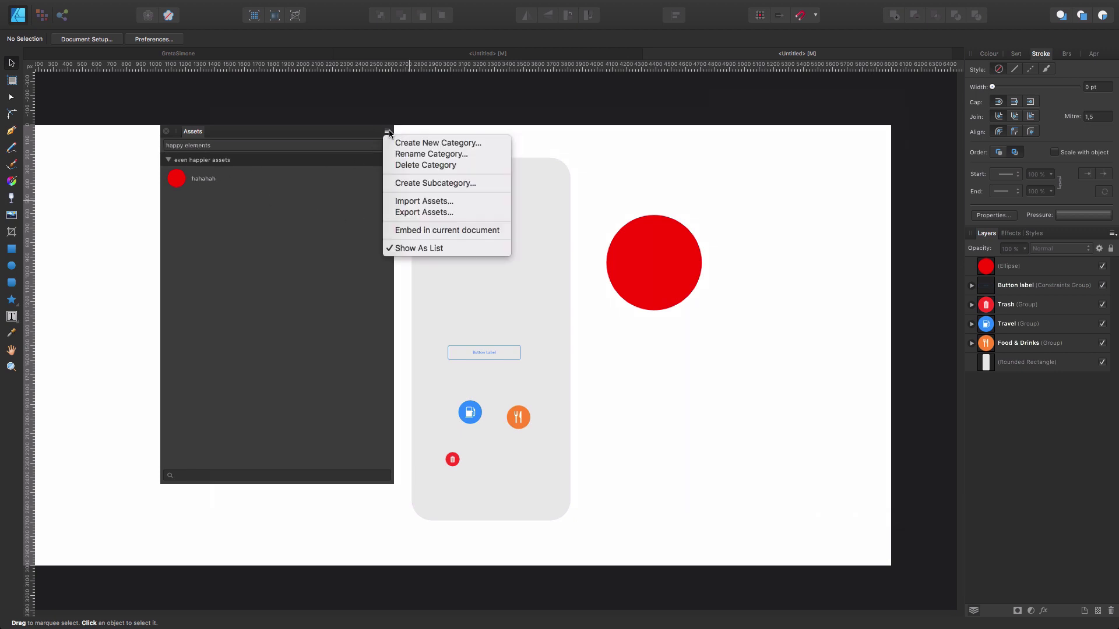
click(428, 203)
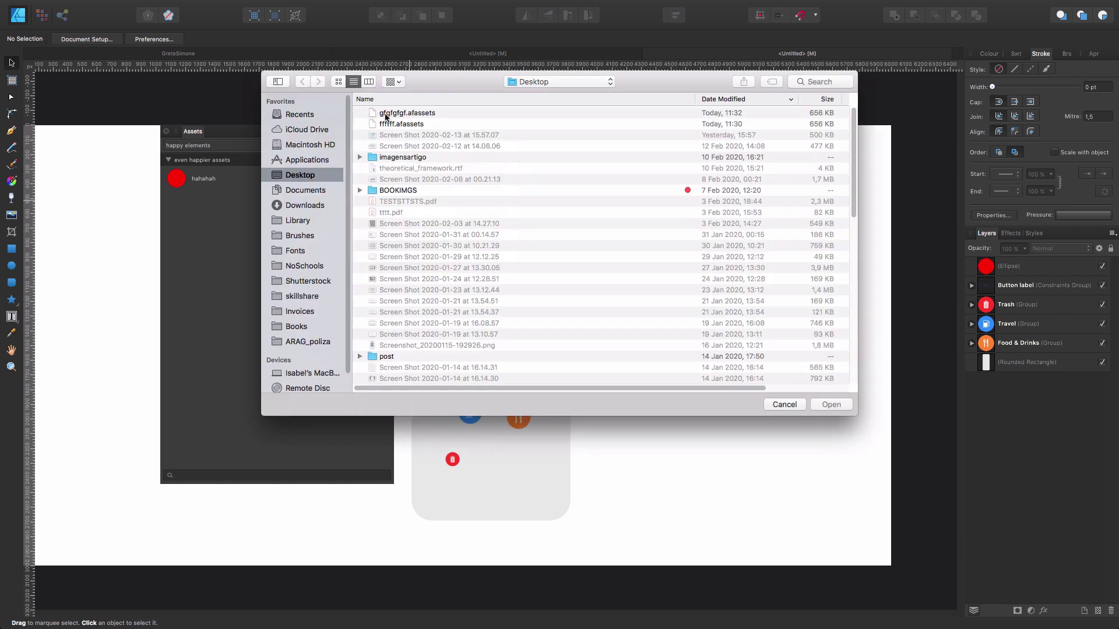
click(401, 114)
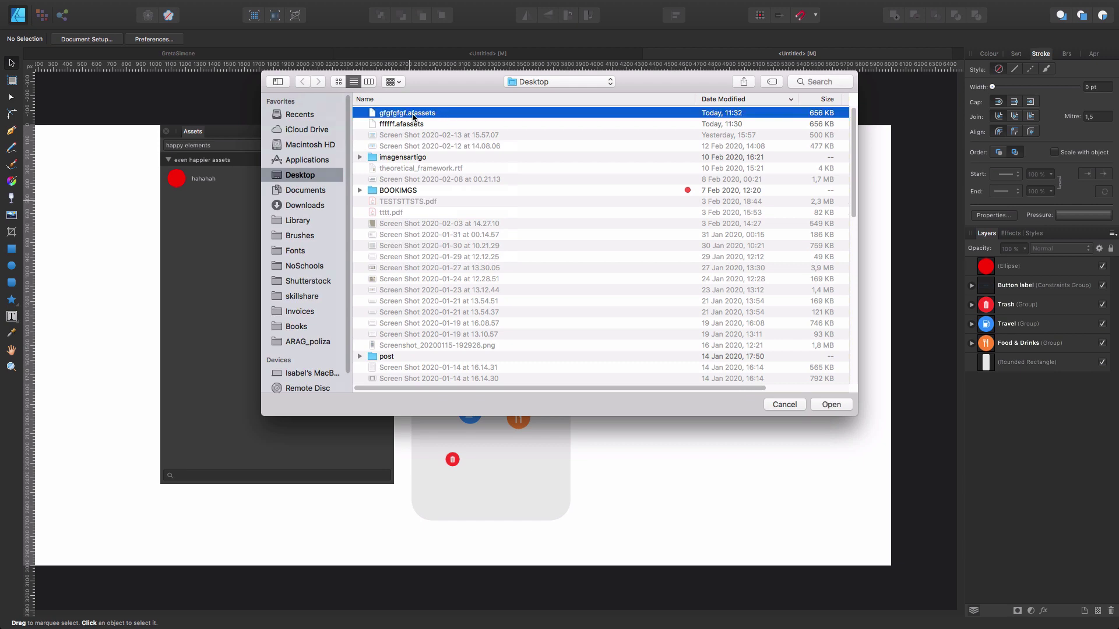
click(832, 405)
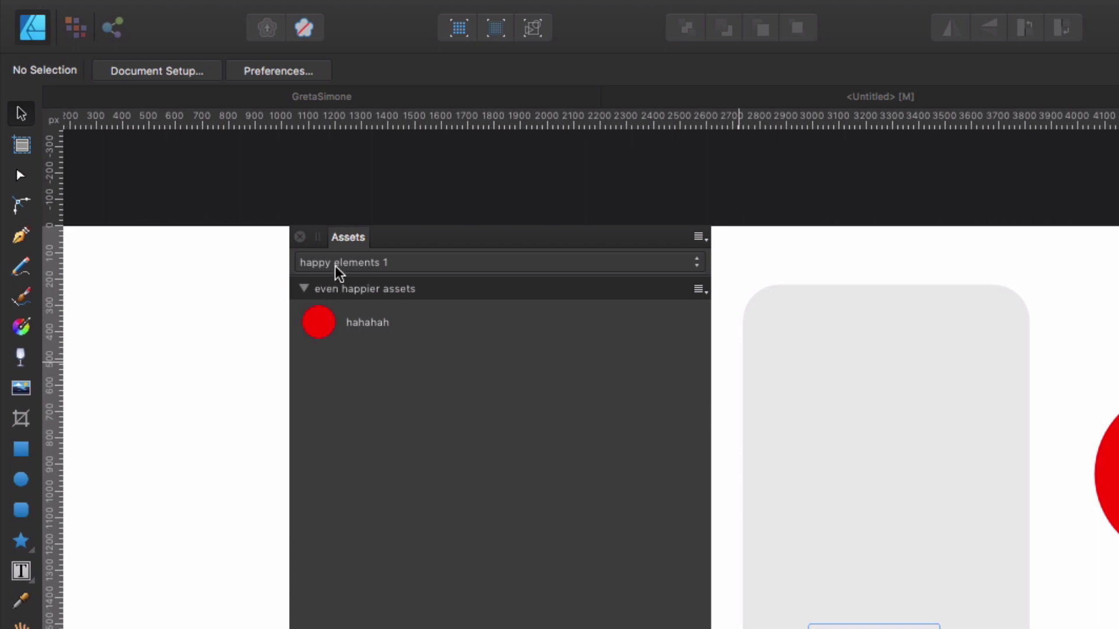
Switch the Assets panel's category to 'happy elements 1'
click(394, 268)
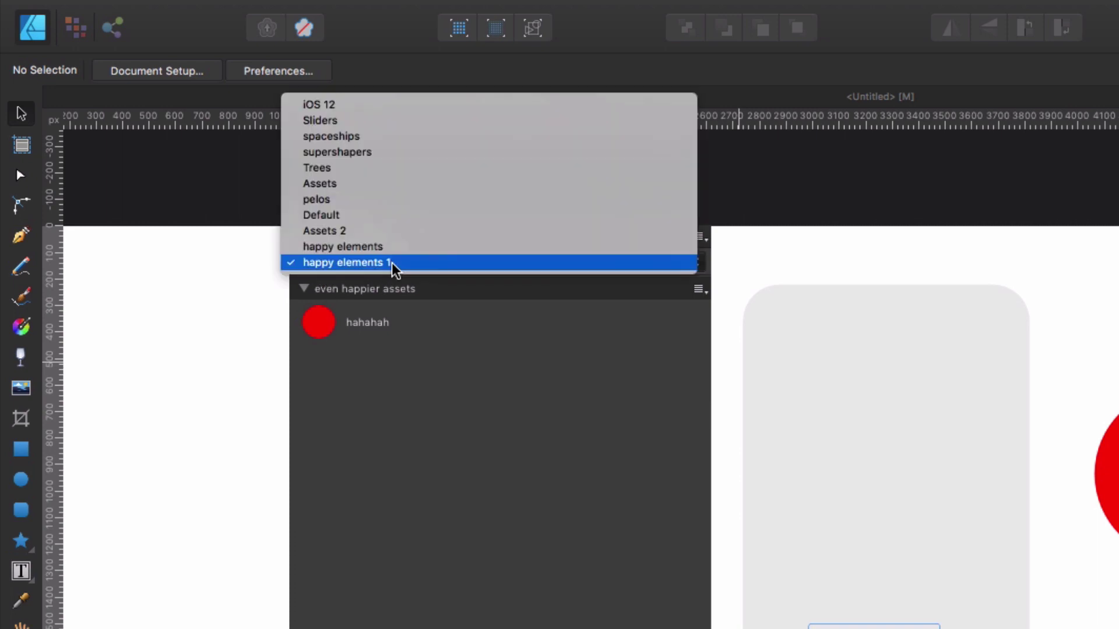
click(387, 244)
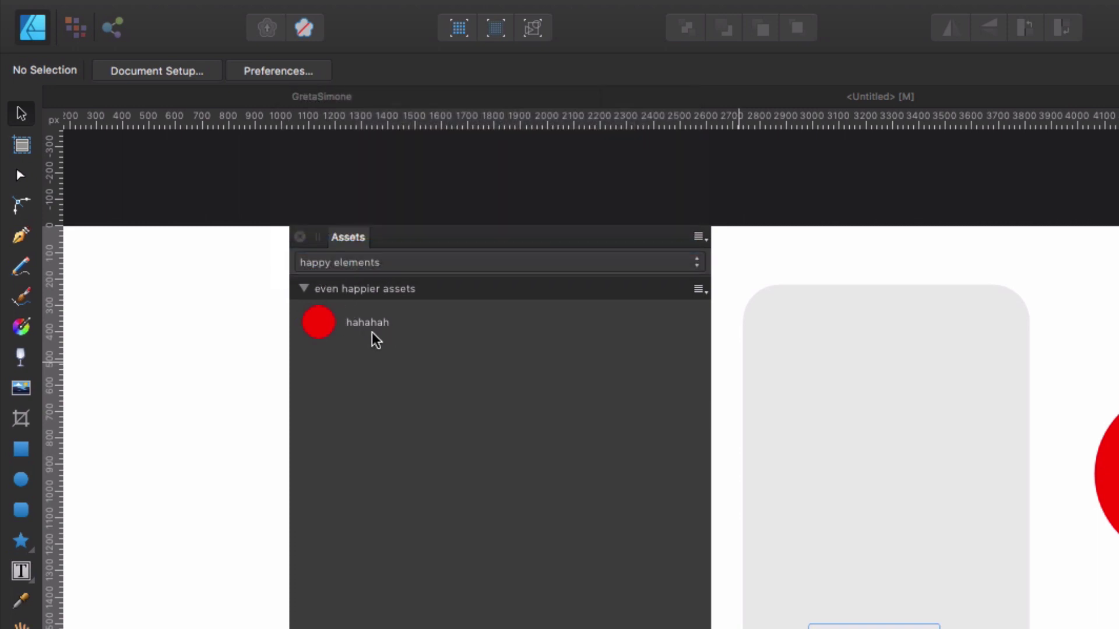
click(363, 264)
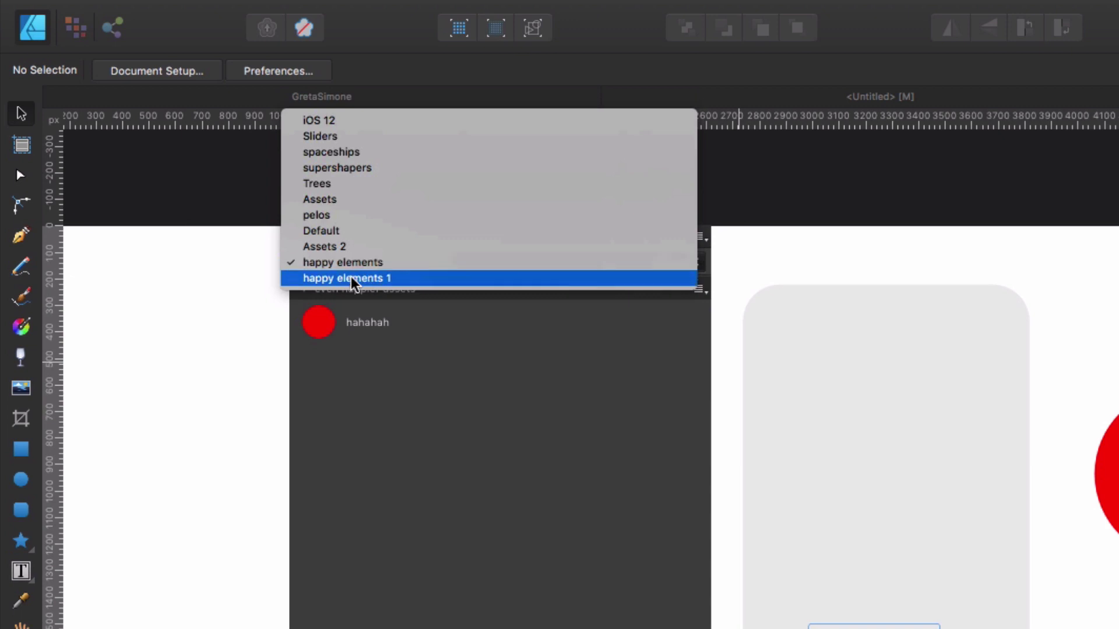
click(353, 278)
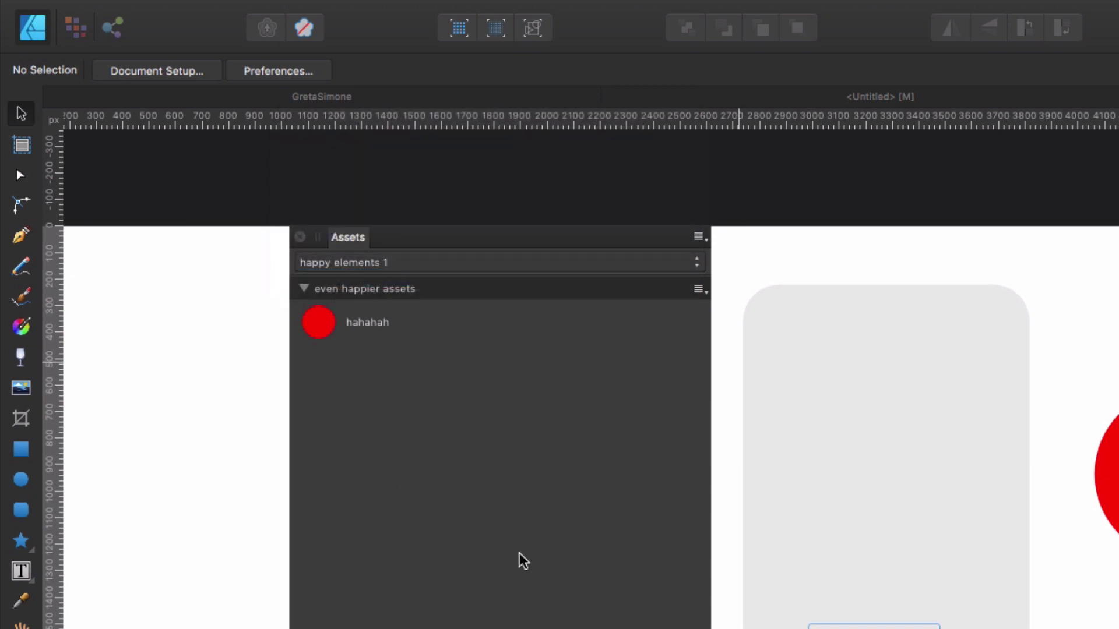
Tick 'Embed in current document' for the happy elements 1 asset category
click(699, 238)
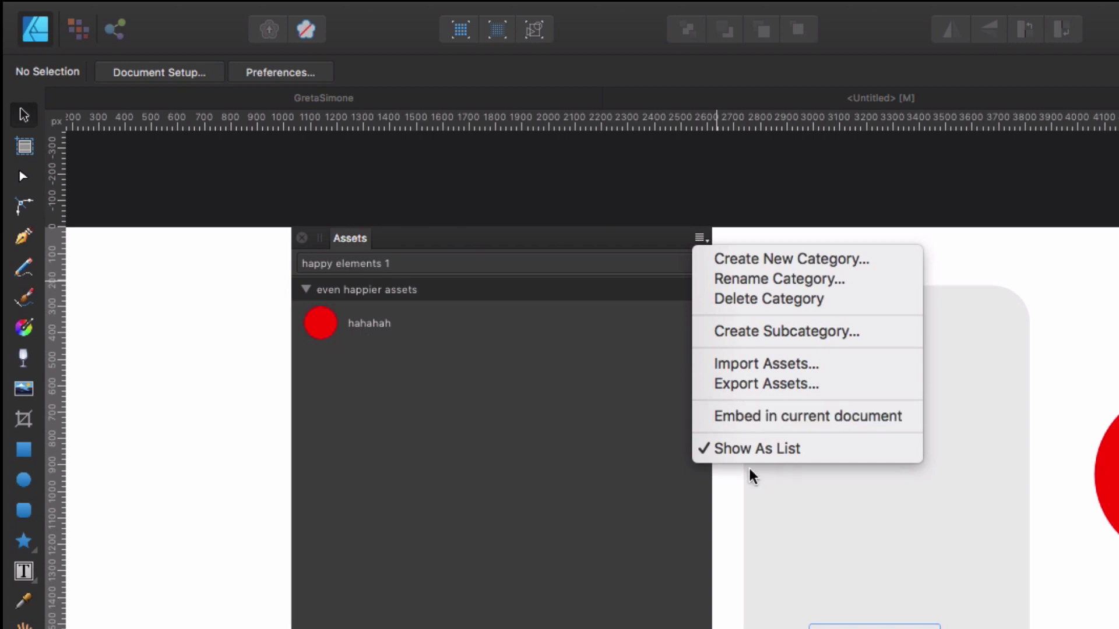
click(739, 423)
click(700, 239)
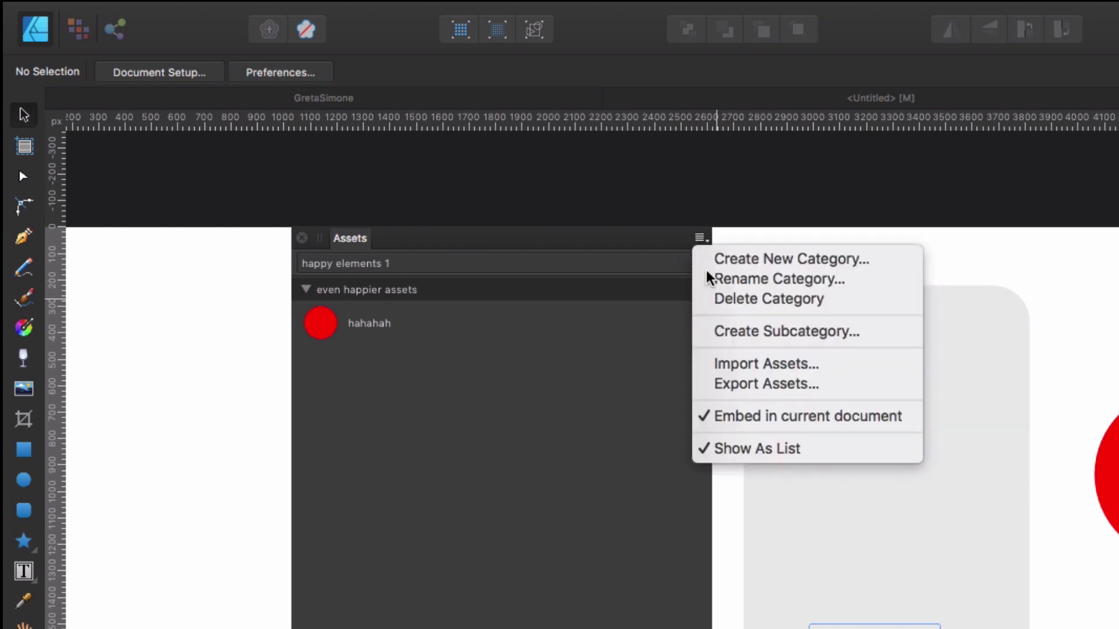
click(759, 422)
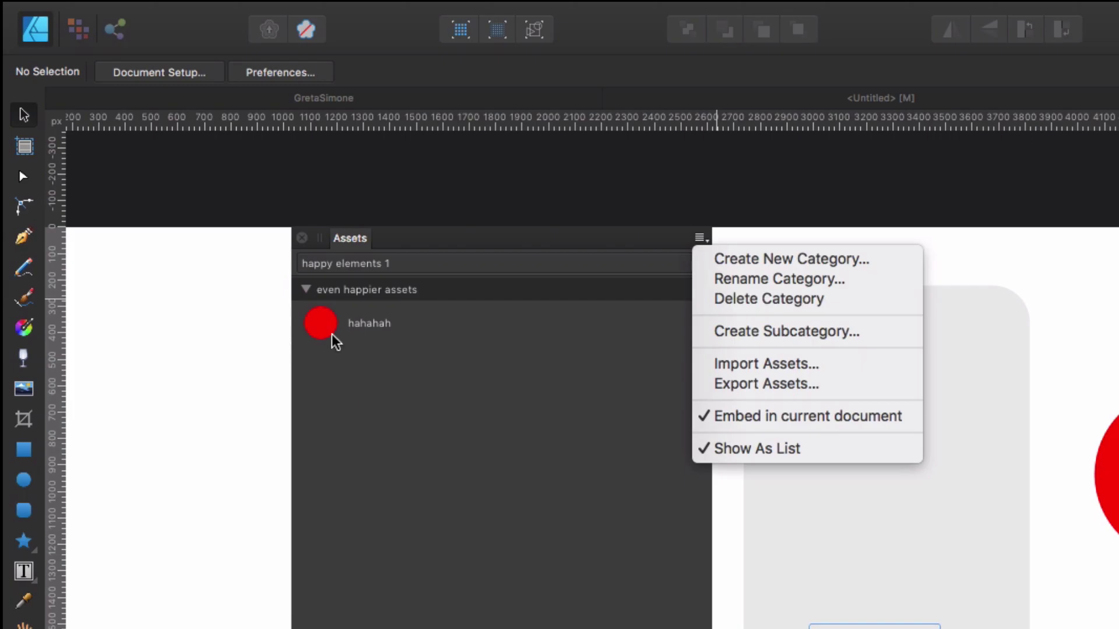
key(Escape)
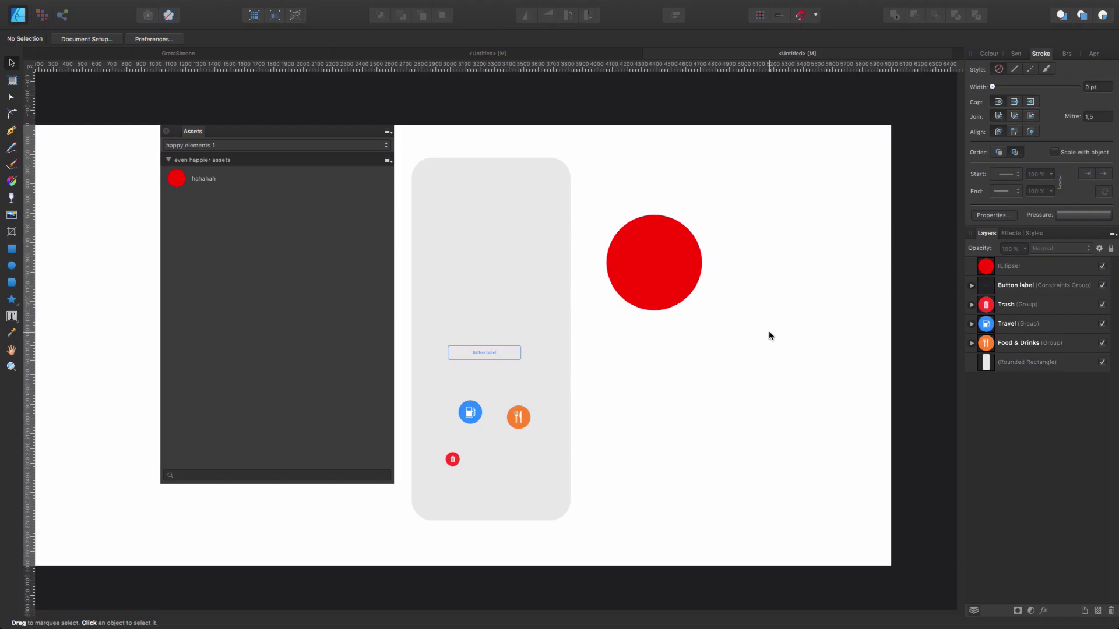
click(387, 131)
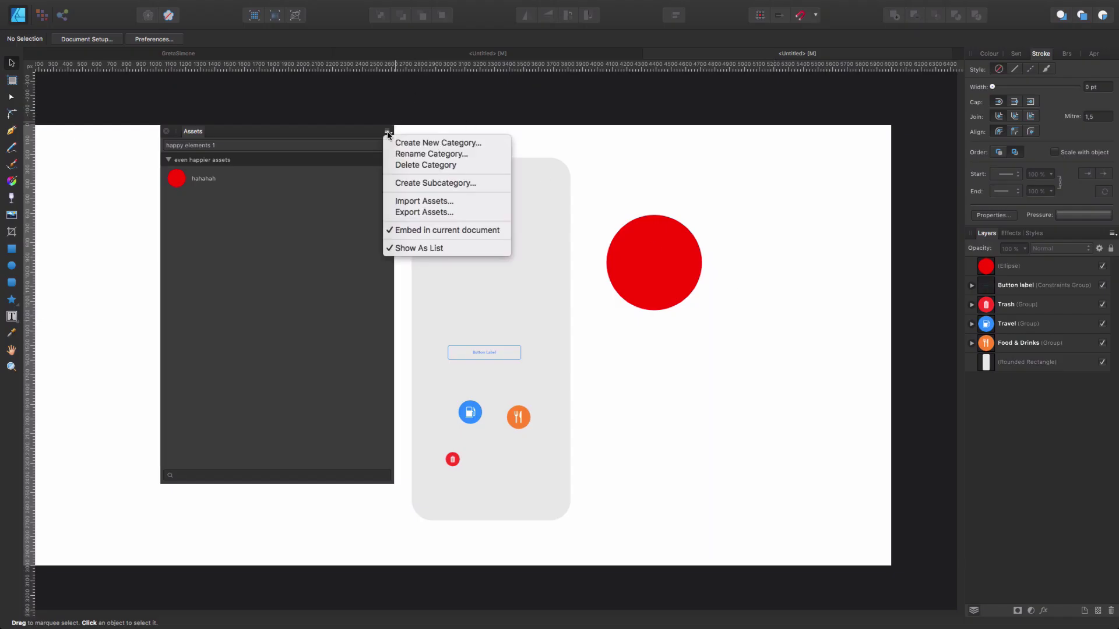
click(406, 249)
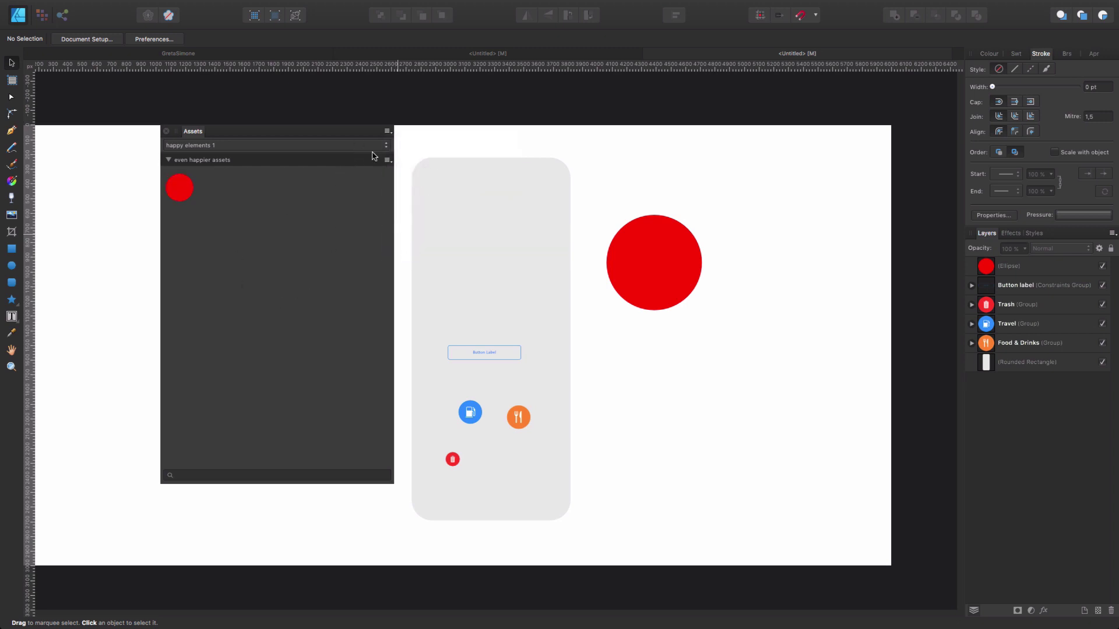
click(388, 131)
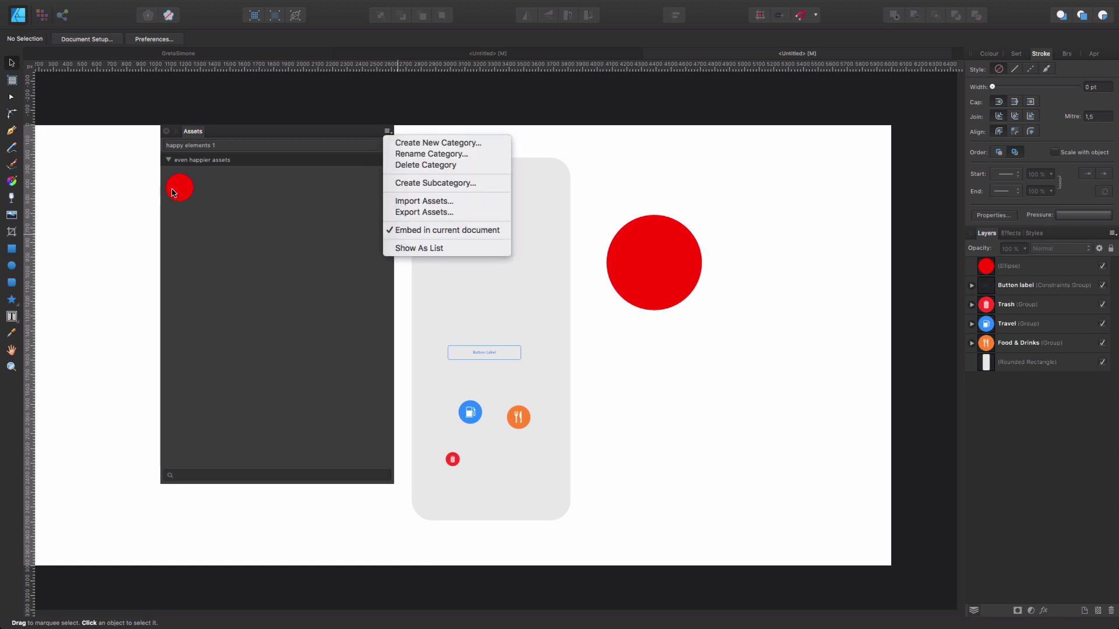
click(414, 248)
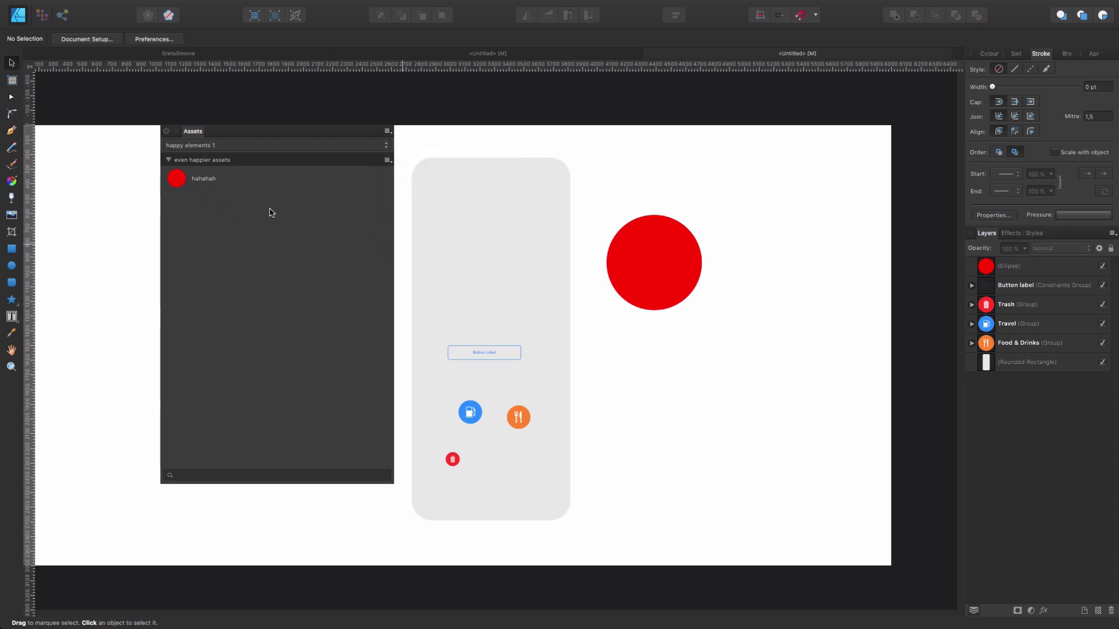
click(381, 141)
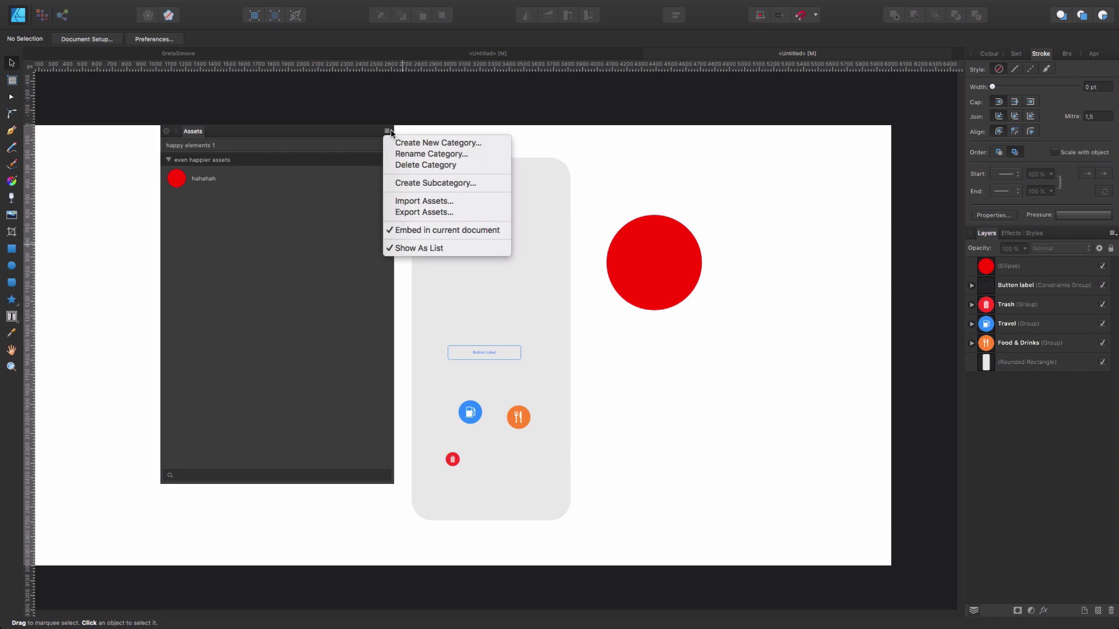
Remove the phone mock-up and place a cyan copy of the red circle below-left
click(264, 232)
key(super+z)
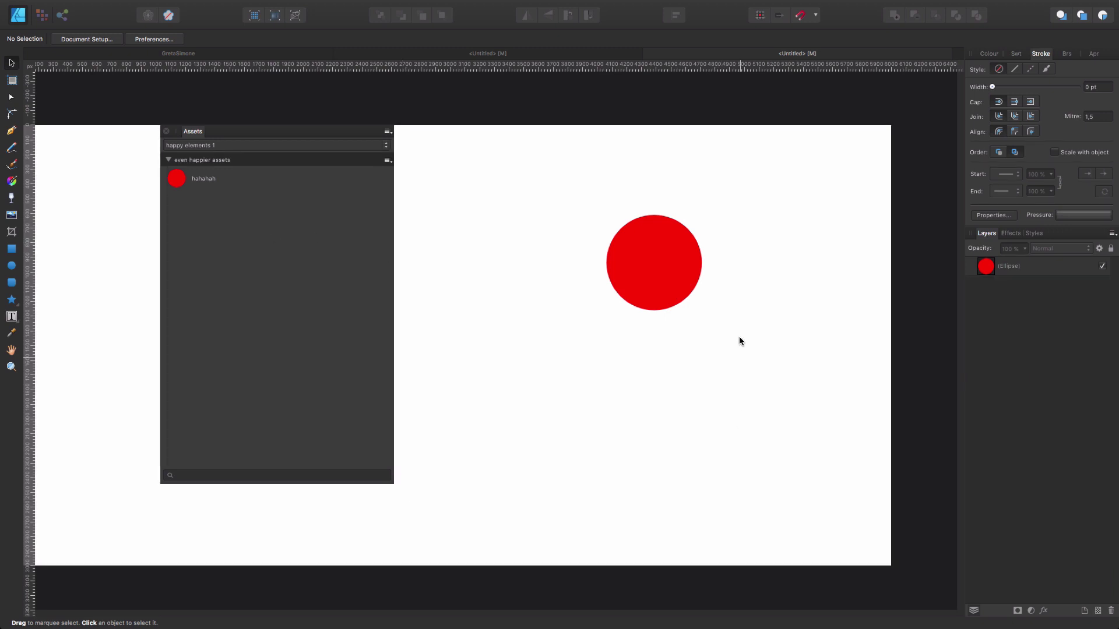
click(665, 270)
key(super+j)
drag(664, 269, 587, 387)
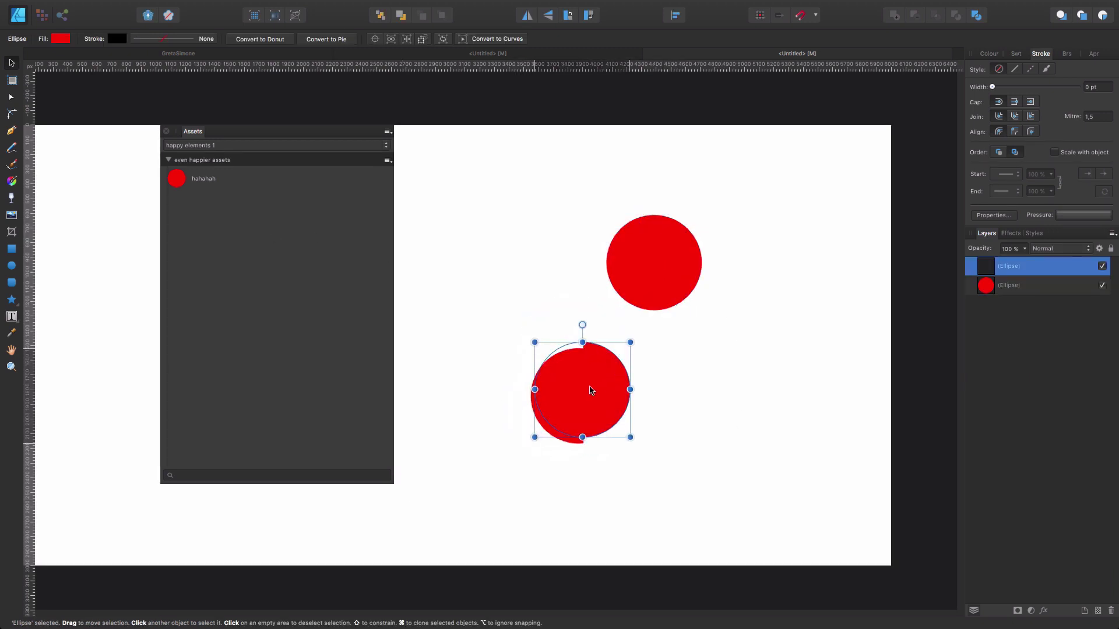
click(59, 41)
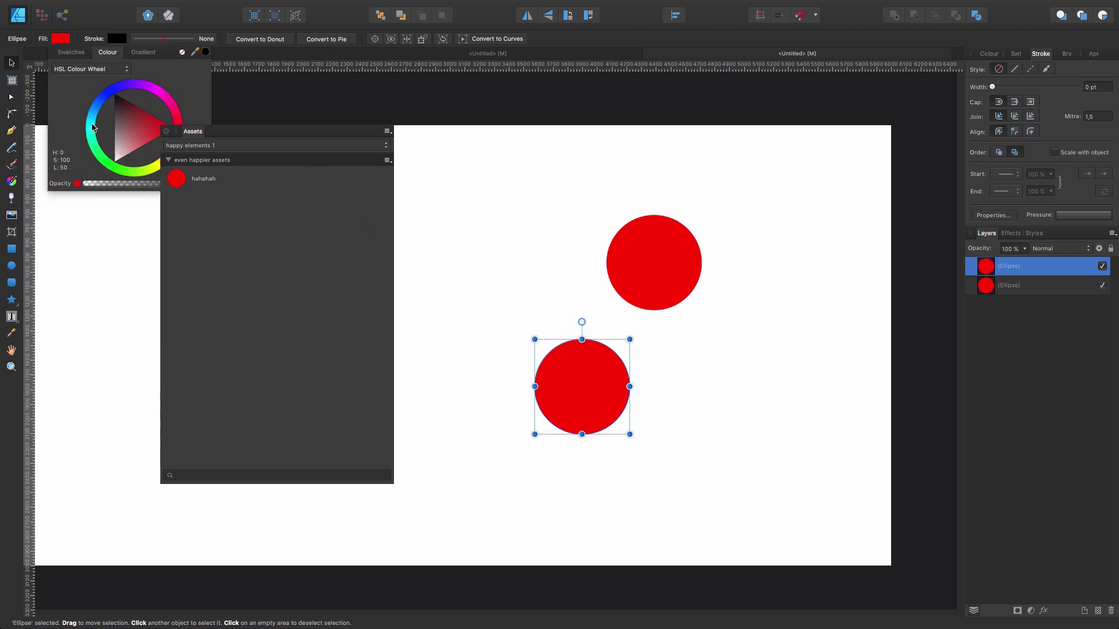
click(92, 125)
click(574, 388)
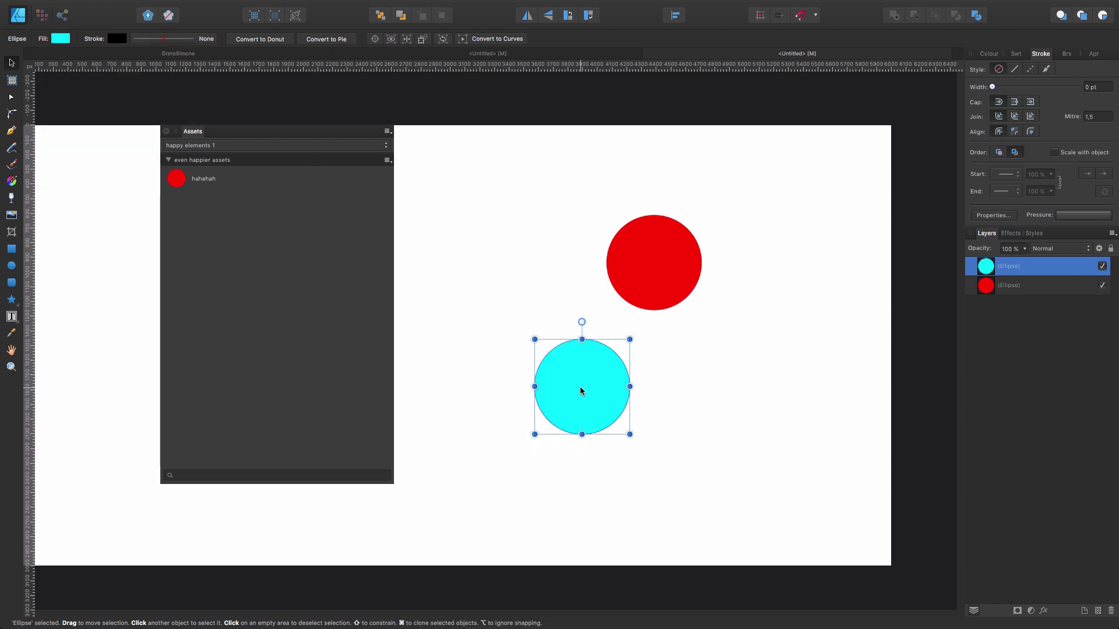
Clone a green circle left of the red one and add it as an Ellipse asset
super+drag(581, 382, 528, 254)
click(58, 38)
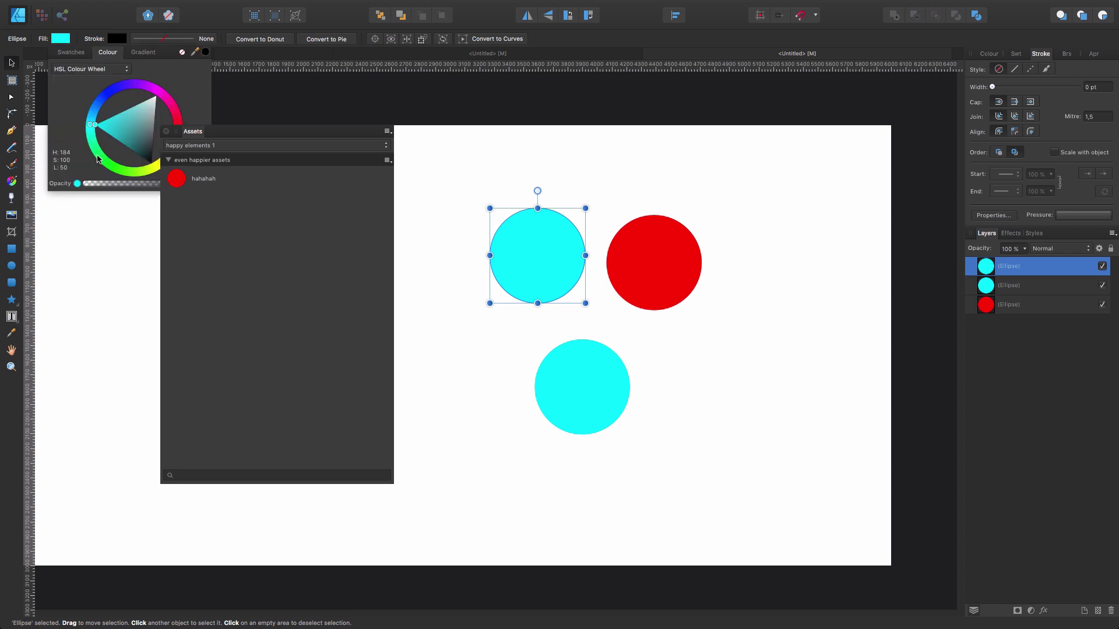
click(107, 160)
click(734, 382)
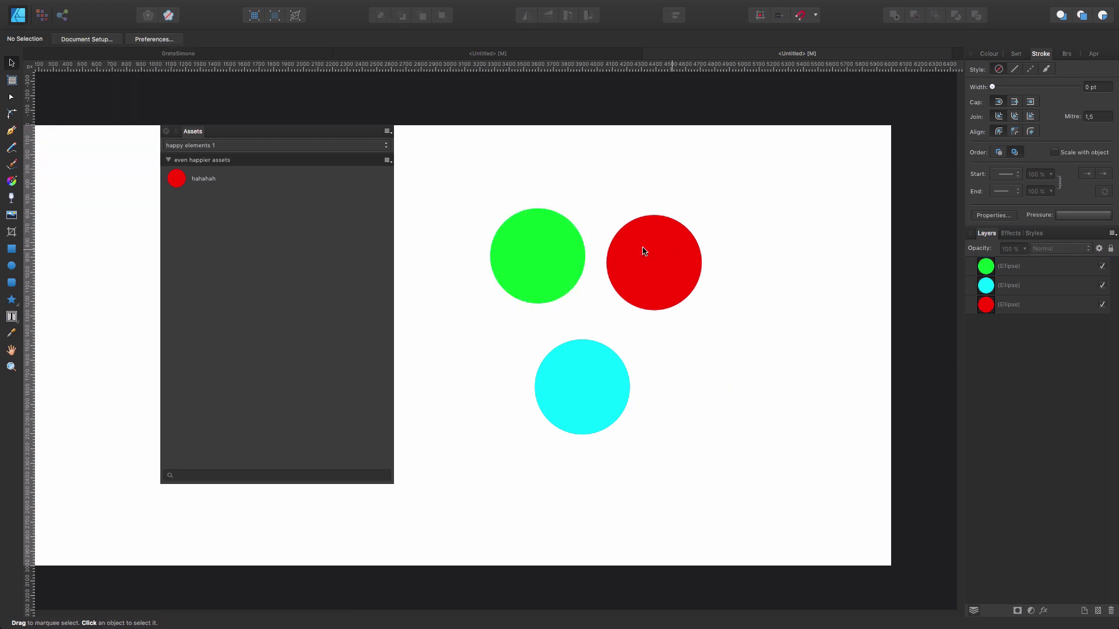
click(537, 209)
drag(536, 208, 248, 236)
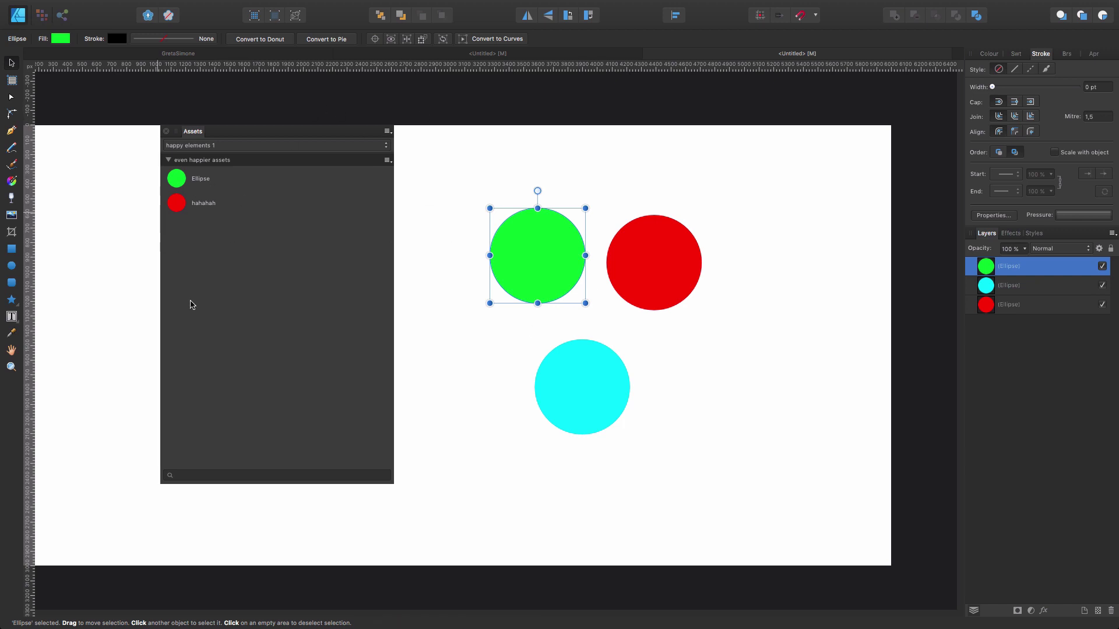
Group the red, cyan and green circles and add the group as an asset
drag(736, 186, 460, 459)
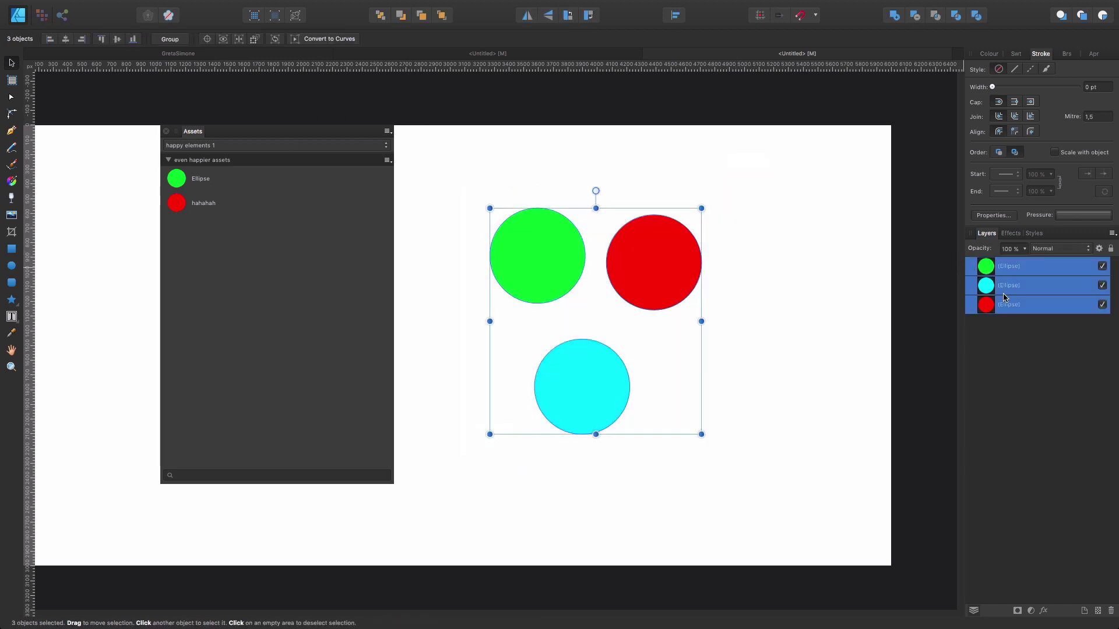
key(super+g)
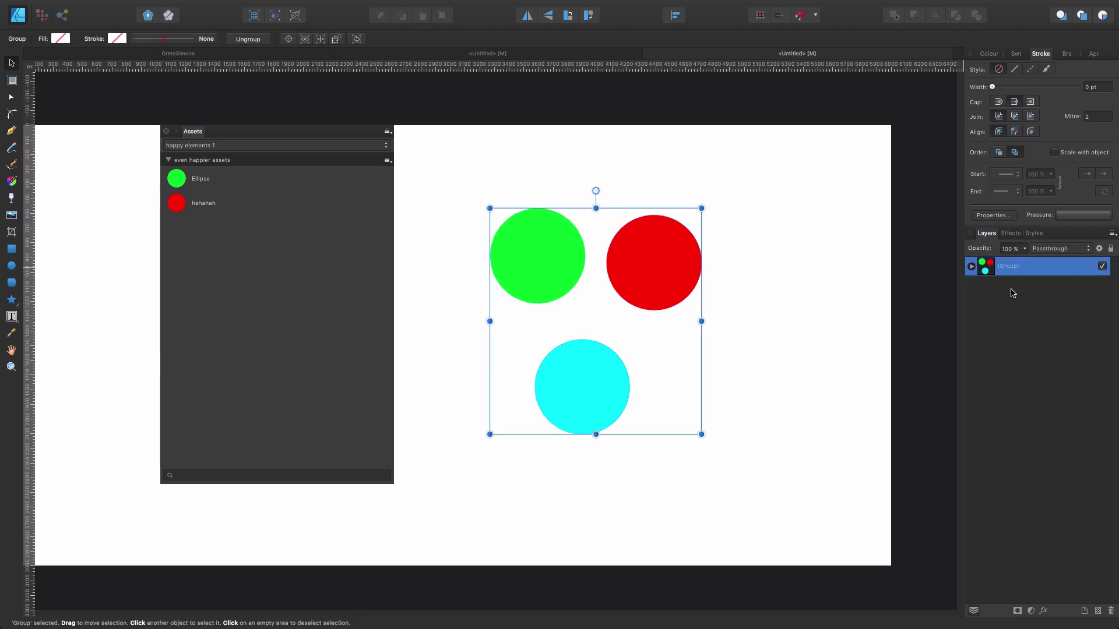
drag(655, 247, 295, 257)
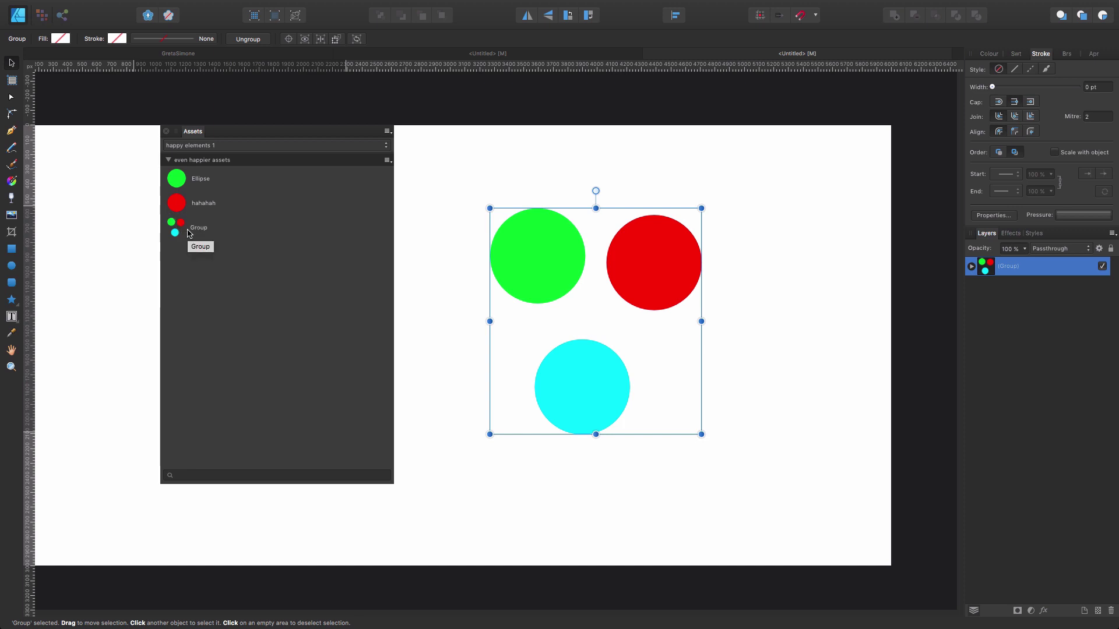
click(750, 311)
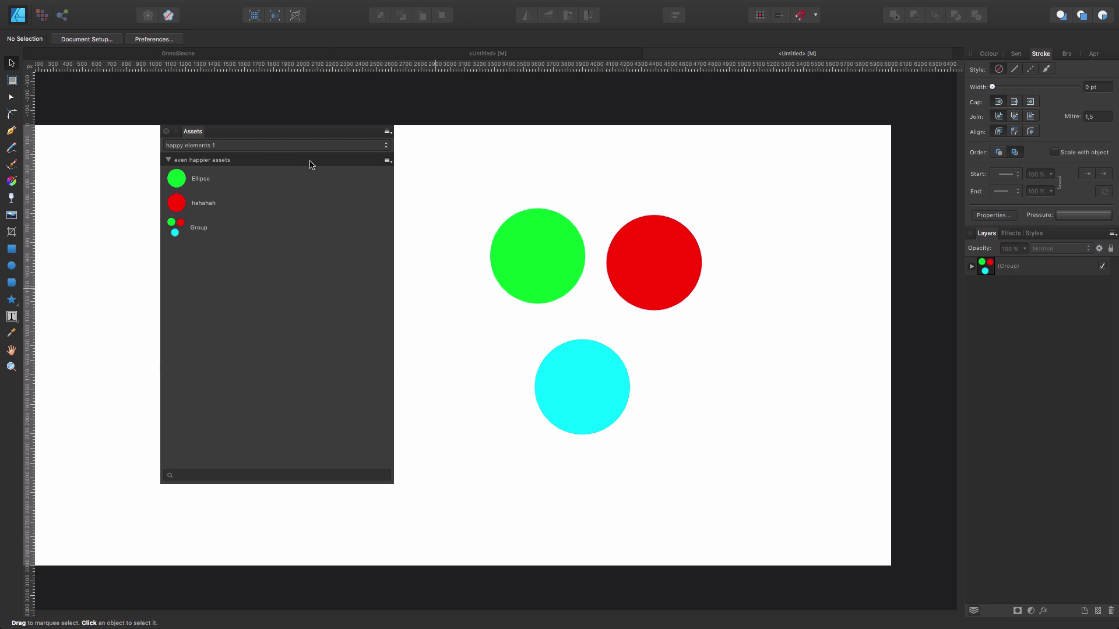
click(241, 147)
click(220, 247)
click(590, 389)
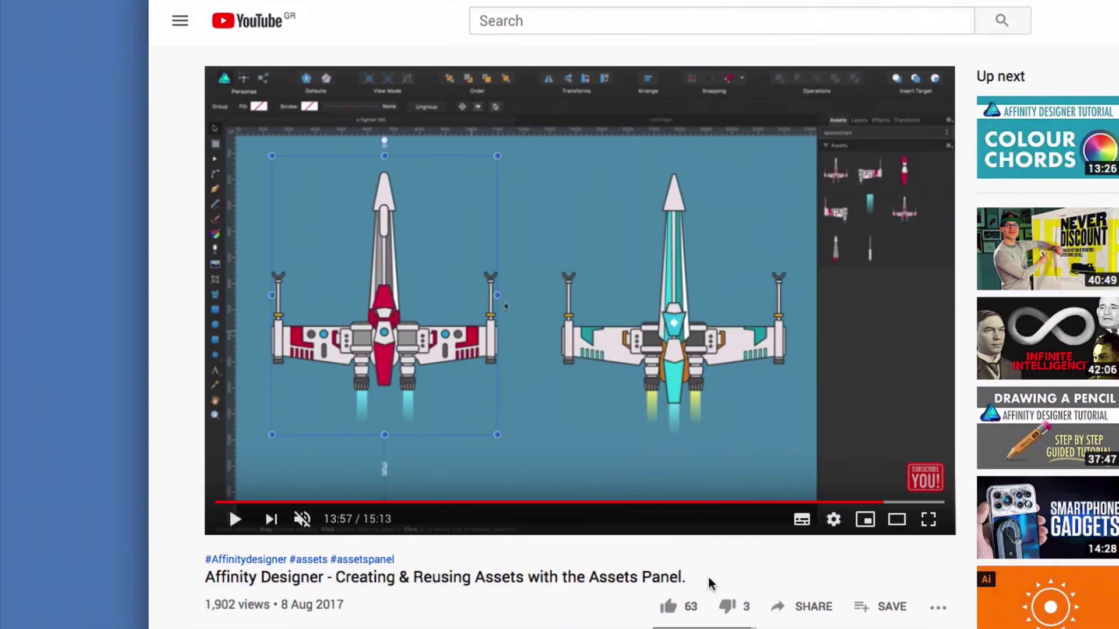
Highlight the 'Creating & Reusing Assets with the Assets Panel' video title text on YouTube
drag(428, 570, 198, 579)
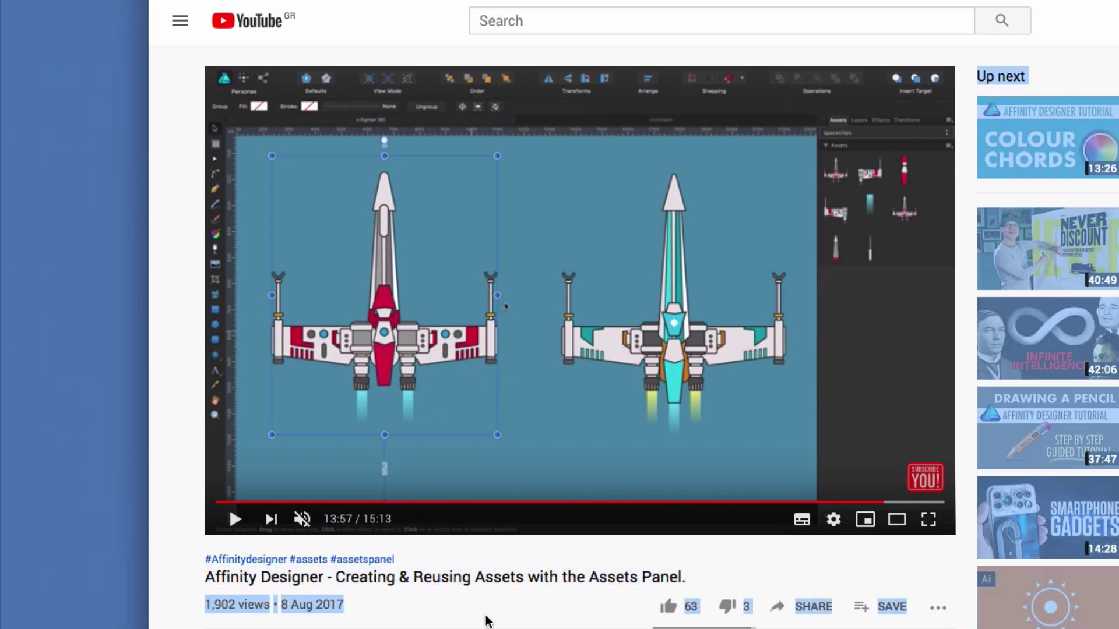
drag(696, 581, 228, 559)
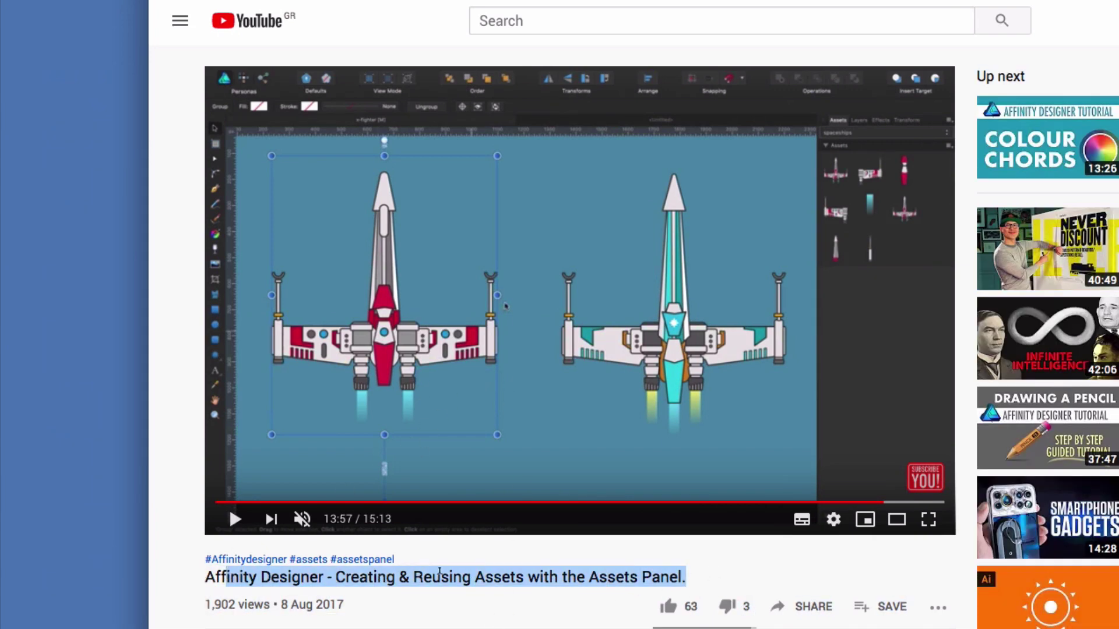
click(460, 602)
triple_click(450, 577)
click(466, 604)
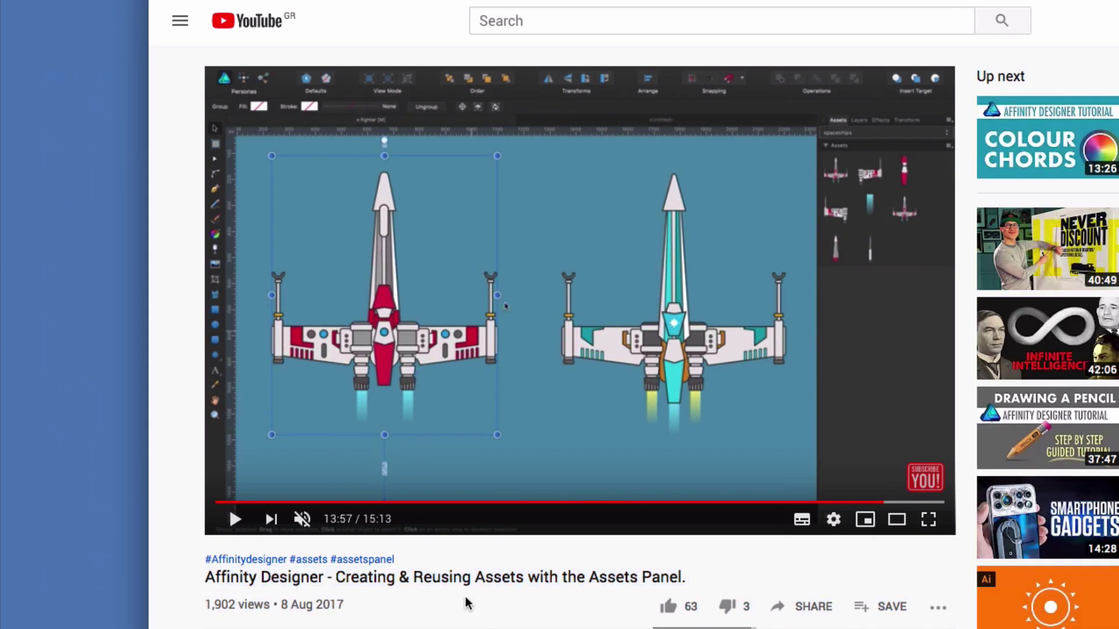